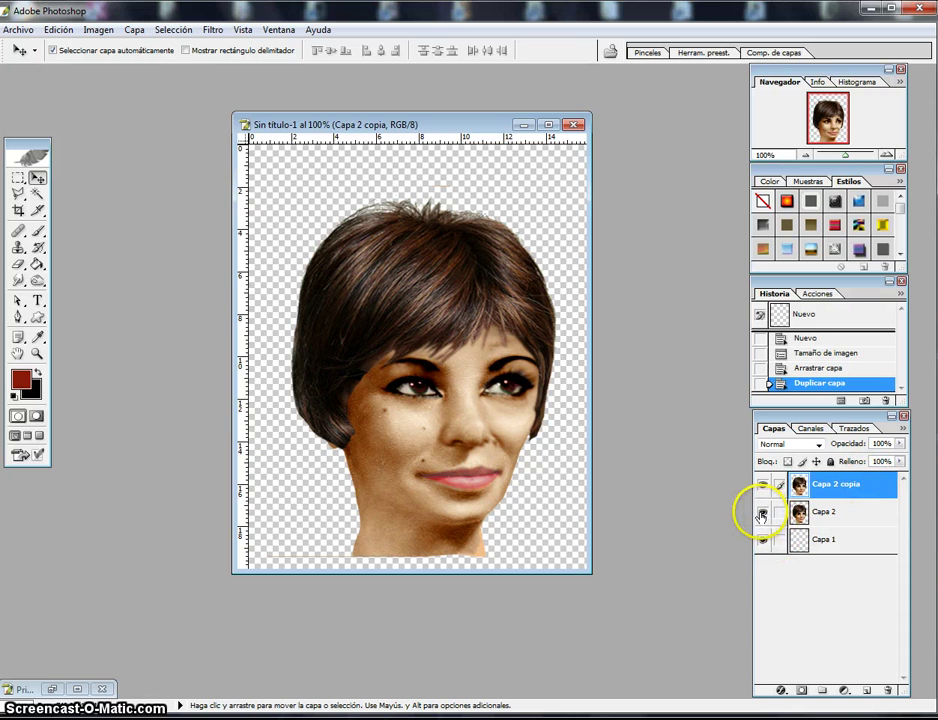
- Hide the Capa 2 layer so that Capa 2 copia is the only visible portrait
{"action": "left_click", "coordinate": [764, 512]}
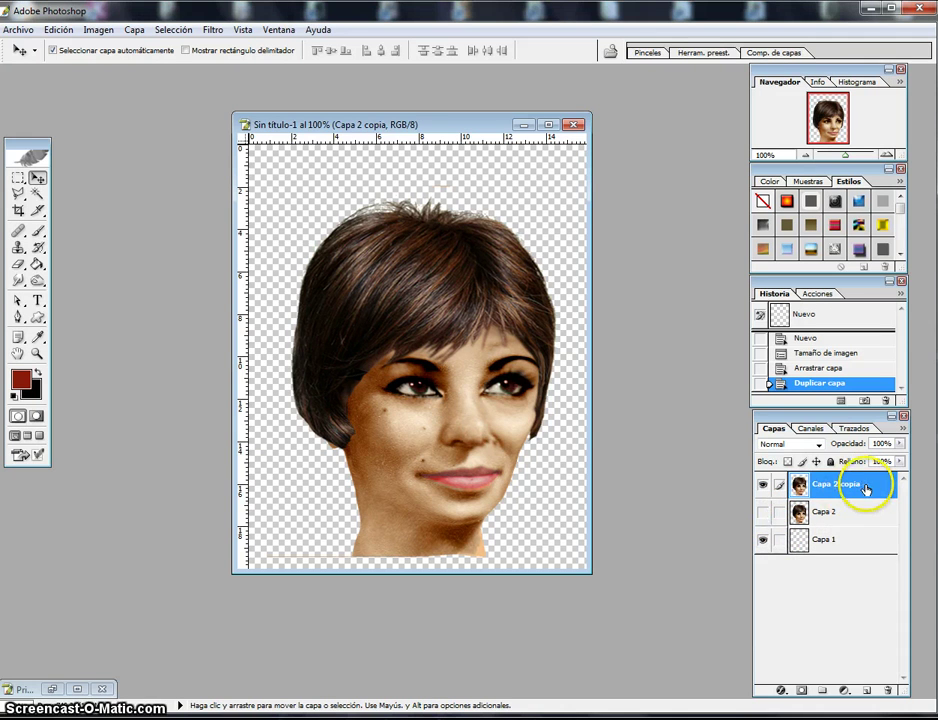
{"action": "left_click_drag", "start_coordinate": [866, 489], "coordinate": [673, 450]}
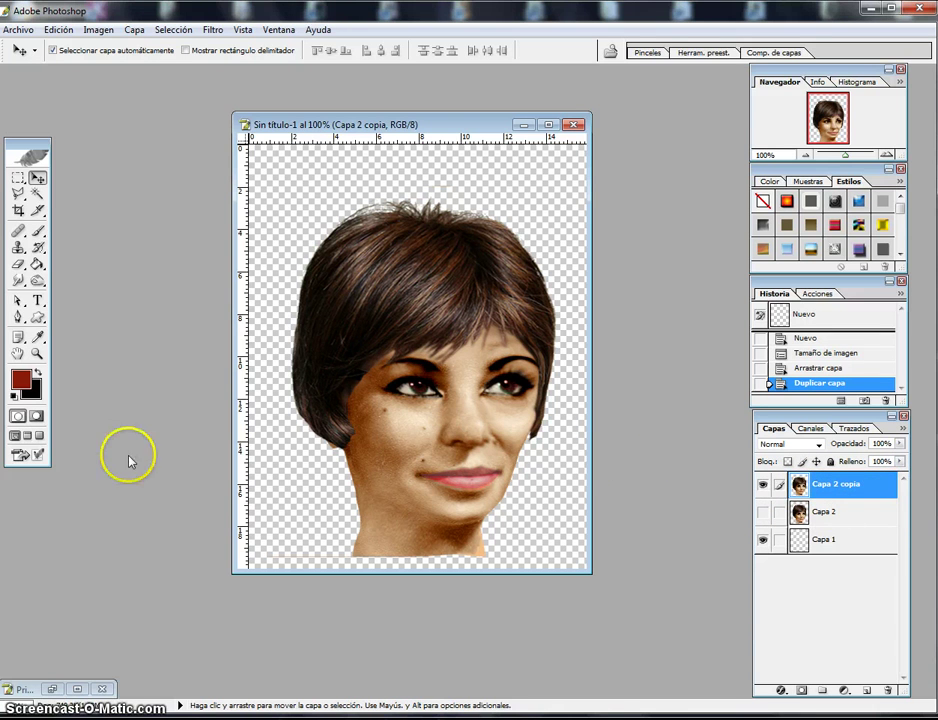
- Select the face and neck on Capa 2 copia with the Polygonal Lasso, following the hairline and the jagged fringe tips
{"action": "left_click", "coordinate": [18, 196]}
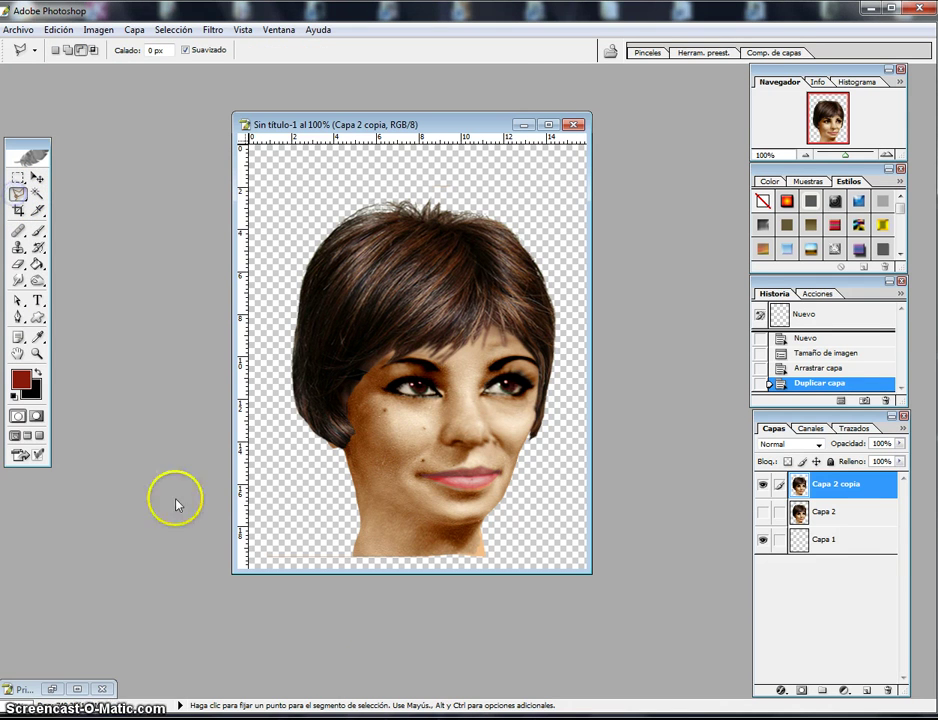
{"action": "left_click", "coordinate": [344, 555]}
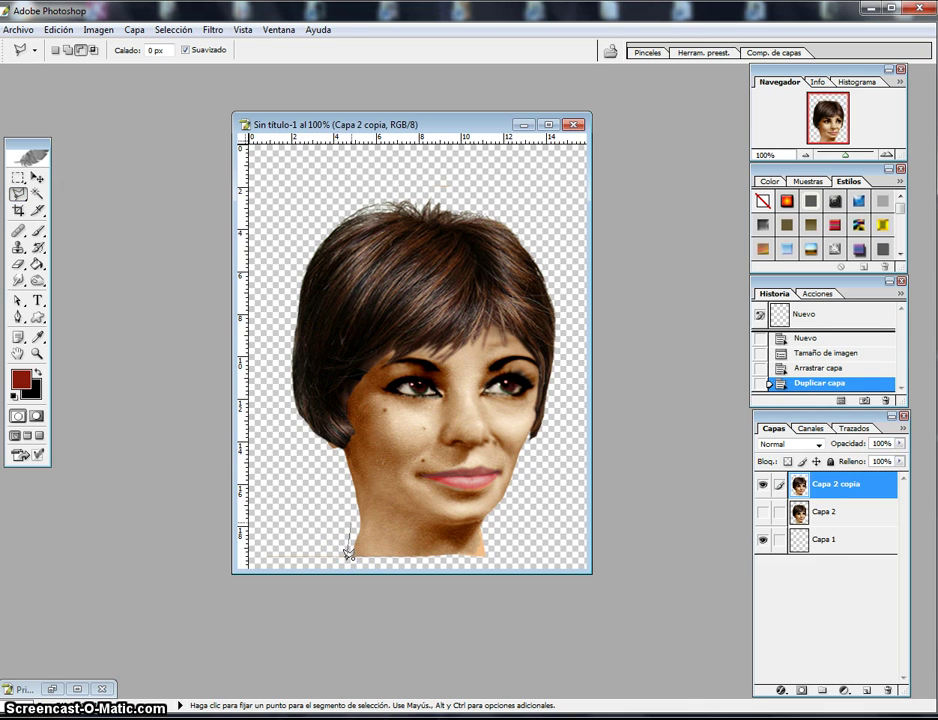
{"action": "left_click", "coordinate": [345, 478]}
{"action": "left_click", "coordinate": [340, 453]}
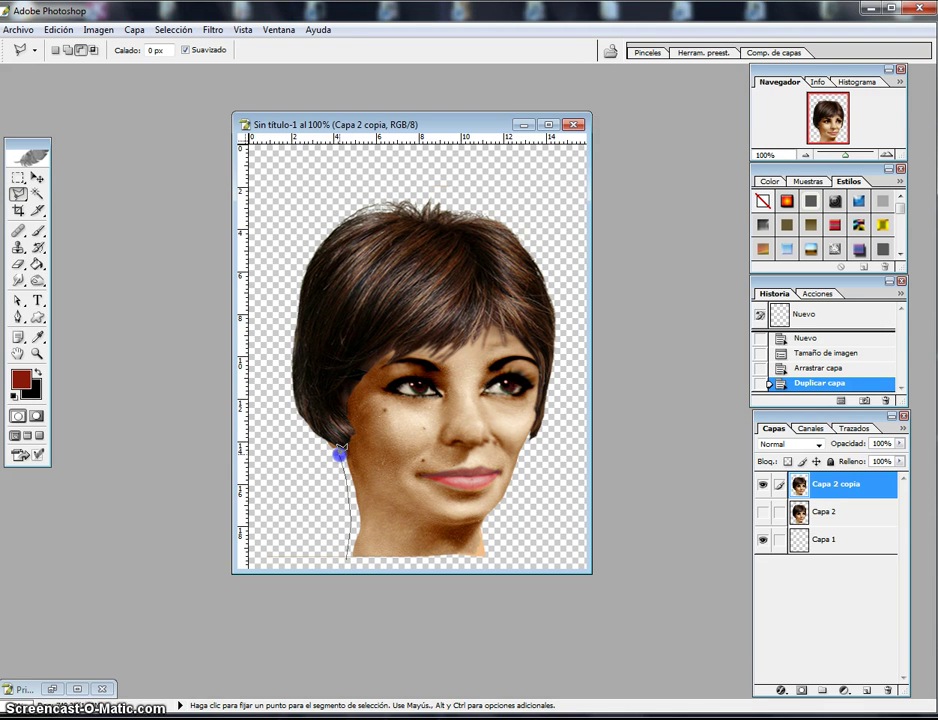
{"action": "left_click", "coordinate": [337, 445]}
{"action": "left_click", "coordinate": [345, 440]}
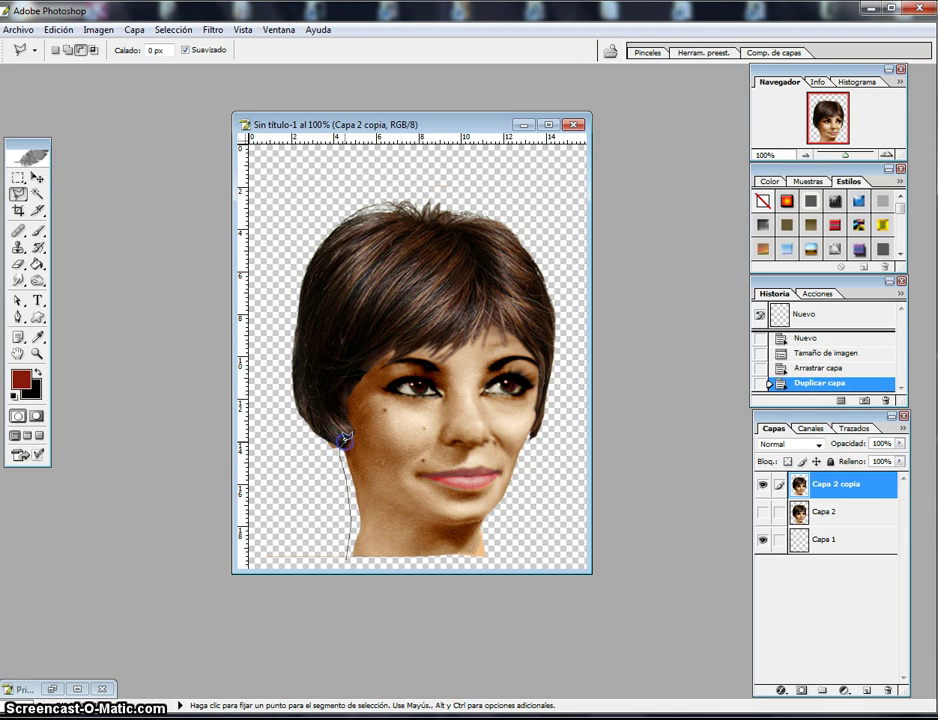
{"action": "left_click", "coordinate": [349, 436]}
{"action": "left_click", "coordinate": [347, 410]}
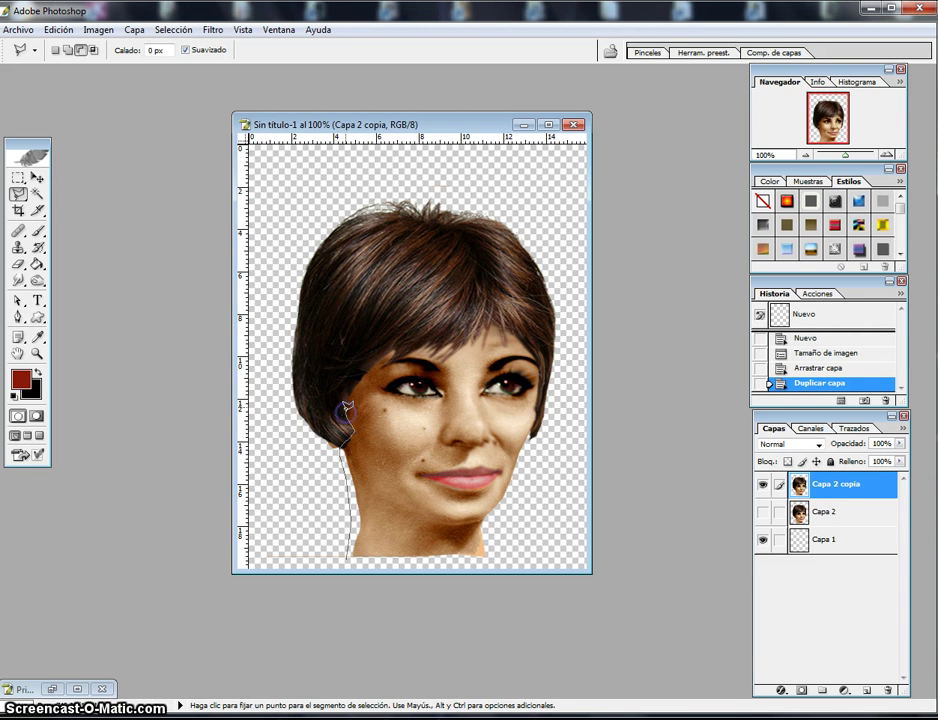
{"action": "left_click", "coordinate": [344, 405]}
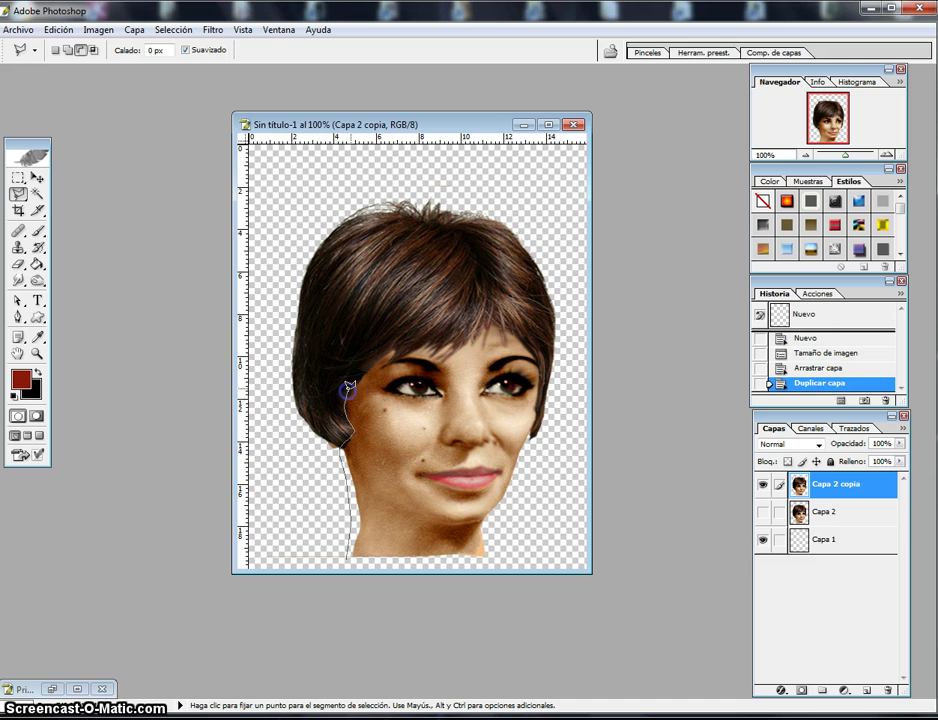
{"action": "left_click", "coordinate": [363, 364]}
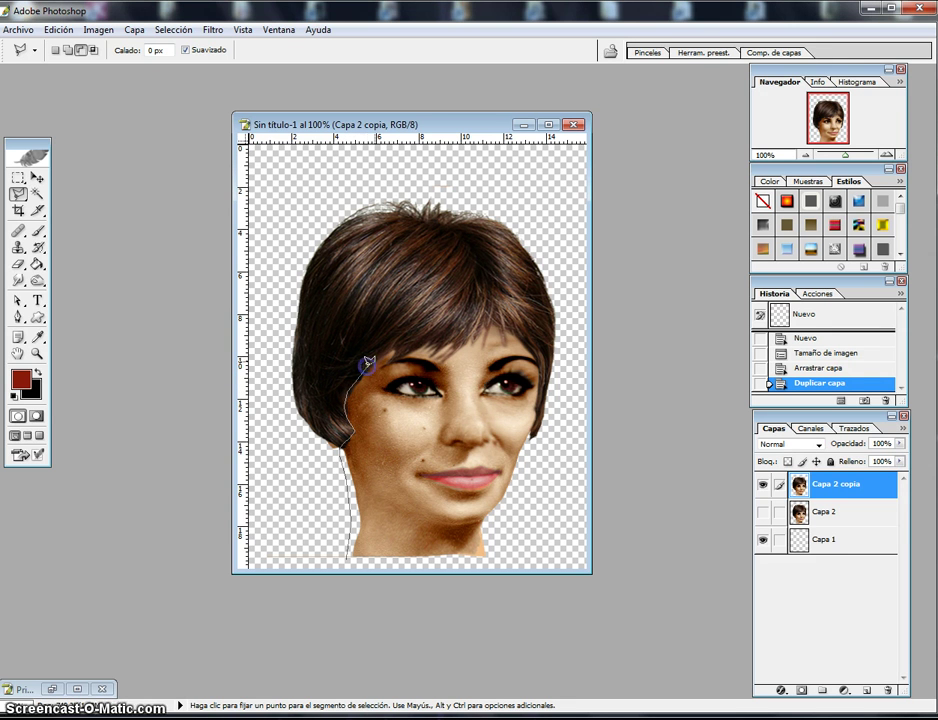
{"action": "left_click", "coordinate": [381, 356]}
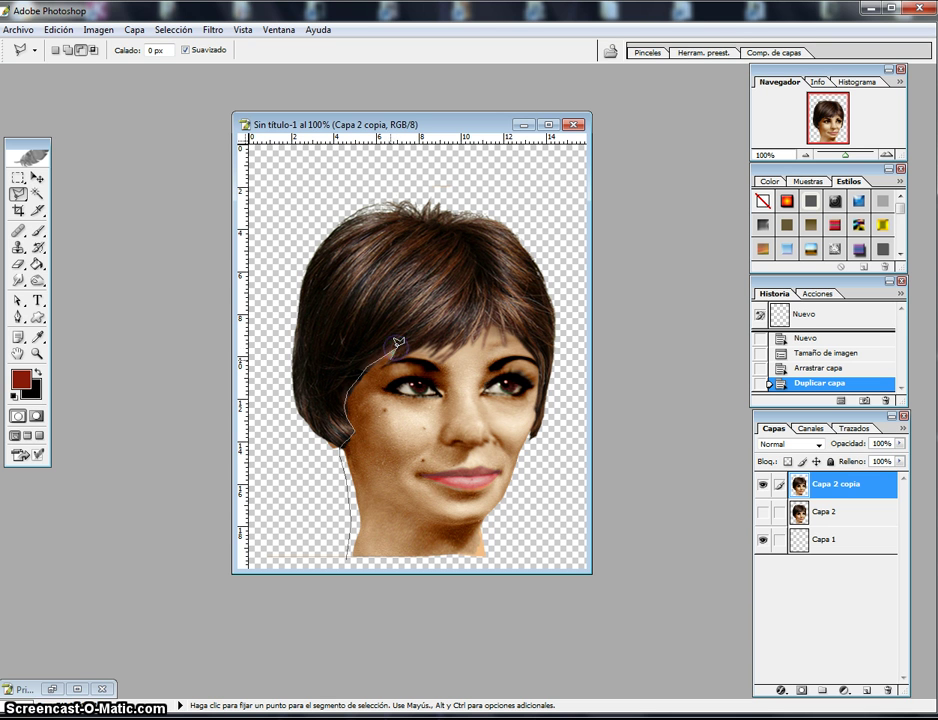
{"action": "left_click", "coordinate": [386, 357]}
{"action": "left_click", "coordinate": [410, 350]}
{"action": "left_click", "coordinate": [422, 345]}
{"action": "left_click", "coordinate": [427, 351]}
{"action": "left_click", "coordinate": [430, 337]}
{"action": "left_click", "coordinate": [429, 358]}
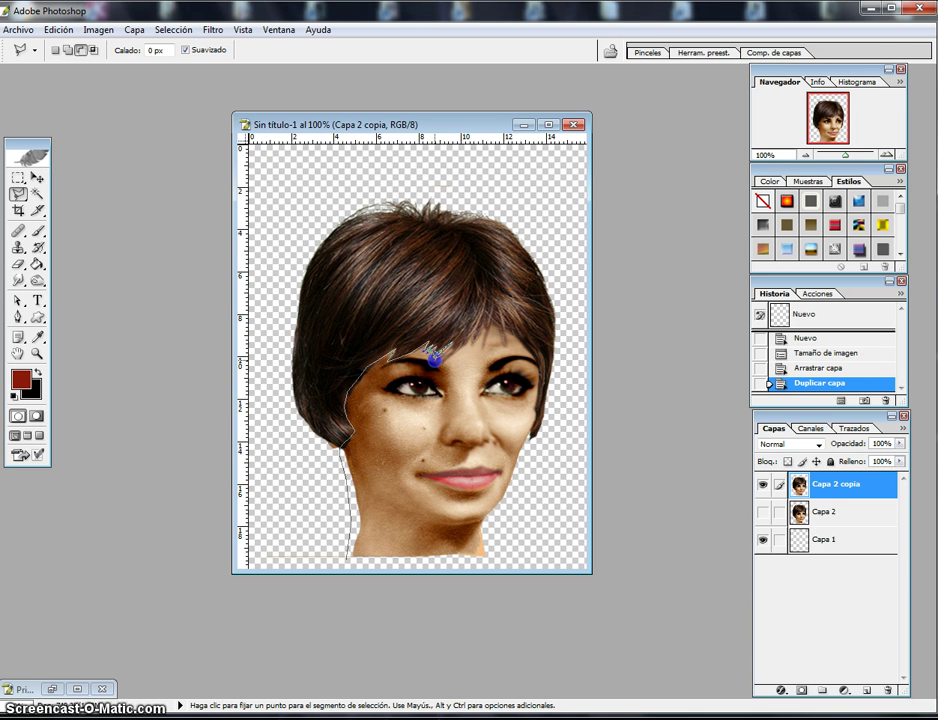
{"action": "left_click", "coordinate": [450, 343]}
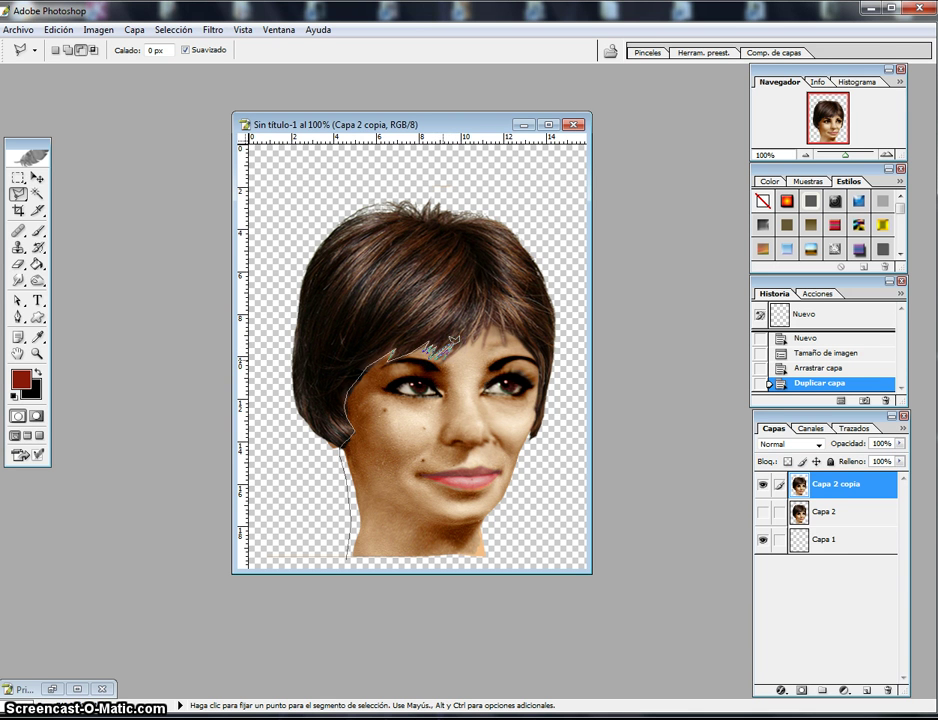
{"action": "left_click", "coordinate": [456, 348]}
{"action": "left_click", "coordinate": [471, 343]}
{"action": "left_click", "coordinate": [477, 341]}
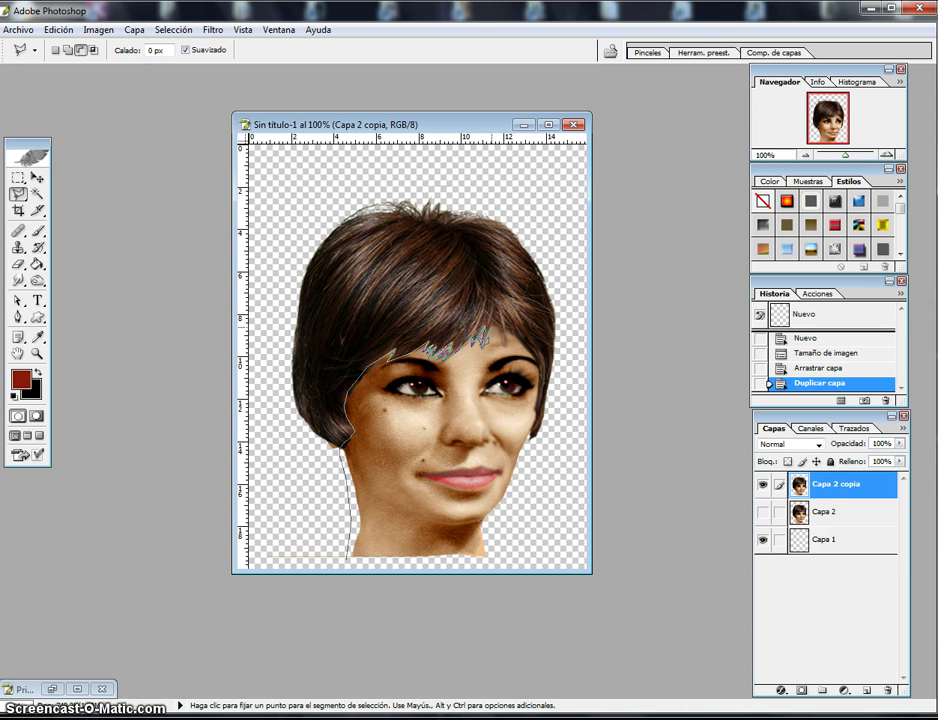
{"action": "left_click", "coordinate": [492, 324]}
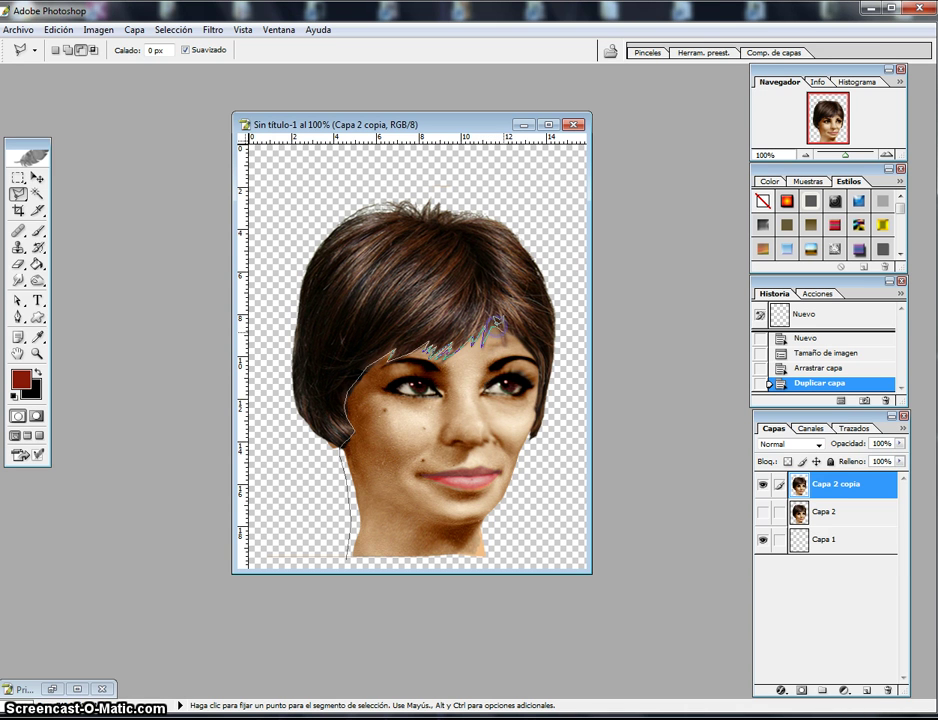
{"action": "left_click", "coordinate": [504, 340]}
{"action": "left_click", "coordinate": [509, 332]}
{"action": "left_click", "coordinate": [513, 332]}
{"action": "left_click", "coordinate": [538, 342]}
{"action": "left_click", "coordinate": [540, 362]}
{"action": "left_click", "coordinate": [541, 392]}
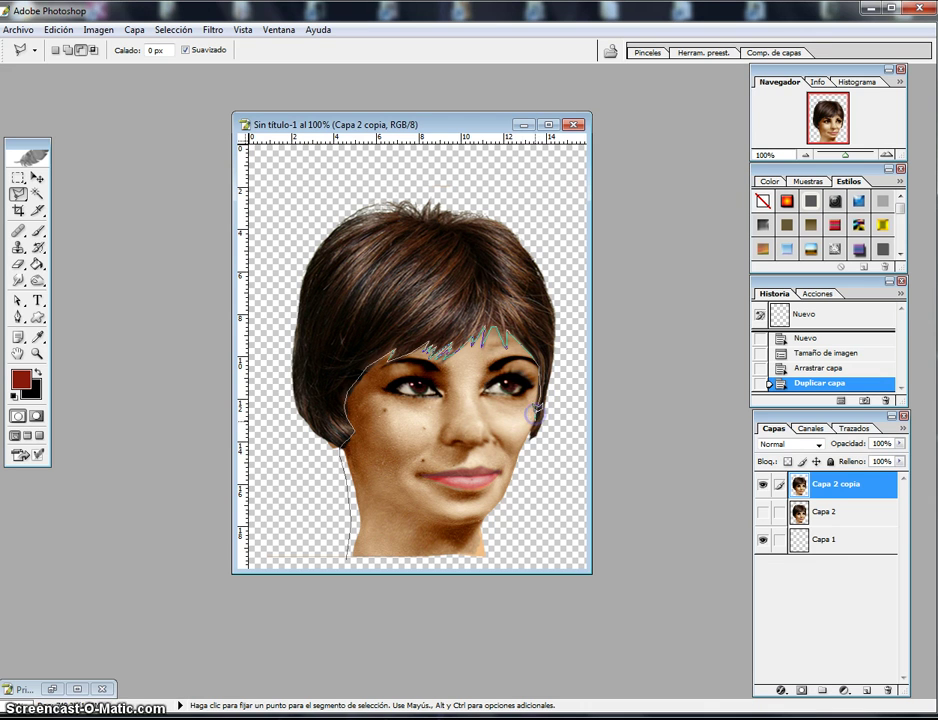
{"action": "left_click", "coordinate": [531, 427]}
{"action": "left_click", "coordinate": [516, 500]}
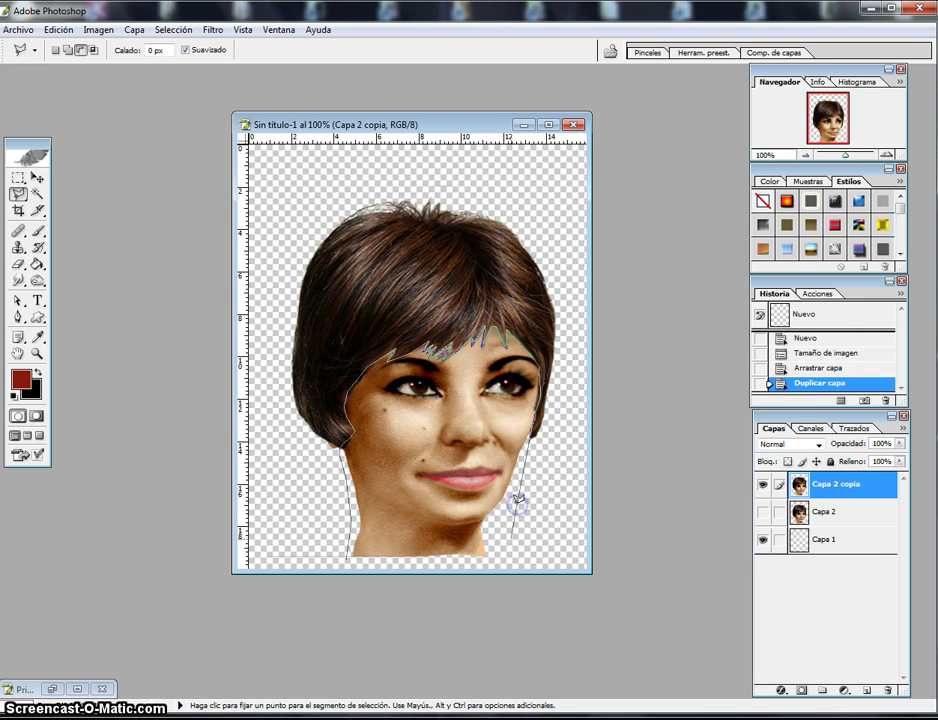
{"action": "left_click", "coordinate": [505, 560]}
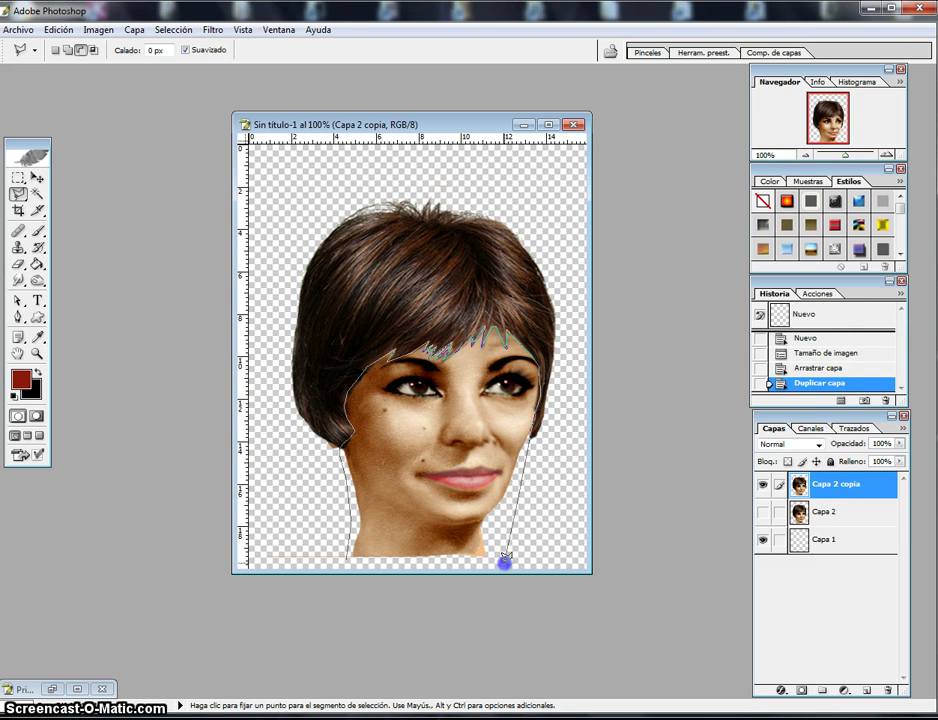
{"action": "left_click", "coordinate": [345, 557]}
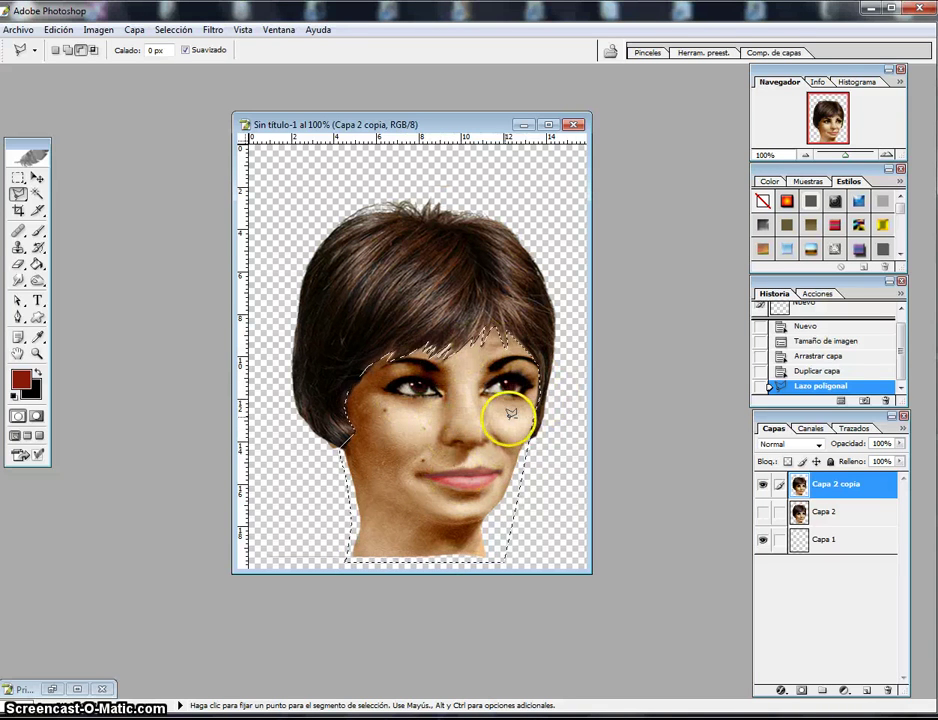
- Subtract the eye on the image's left side from the face selection with the Polygonal Lasso in subtract mode
{"action": "left_click", "coordinate": [81, 50]}
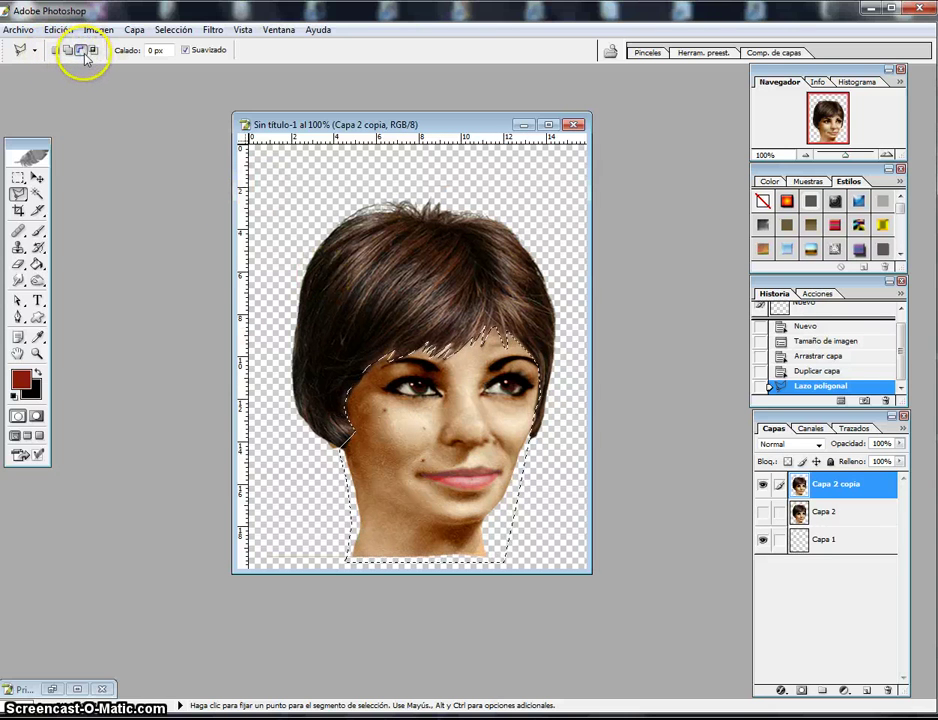
{"action": "left_click", "coordinate": [54, 51]}
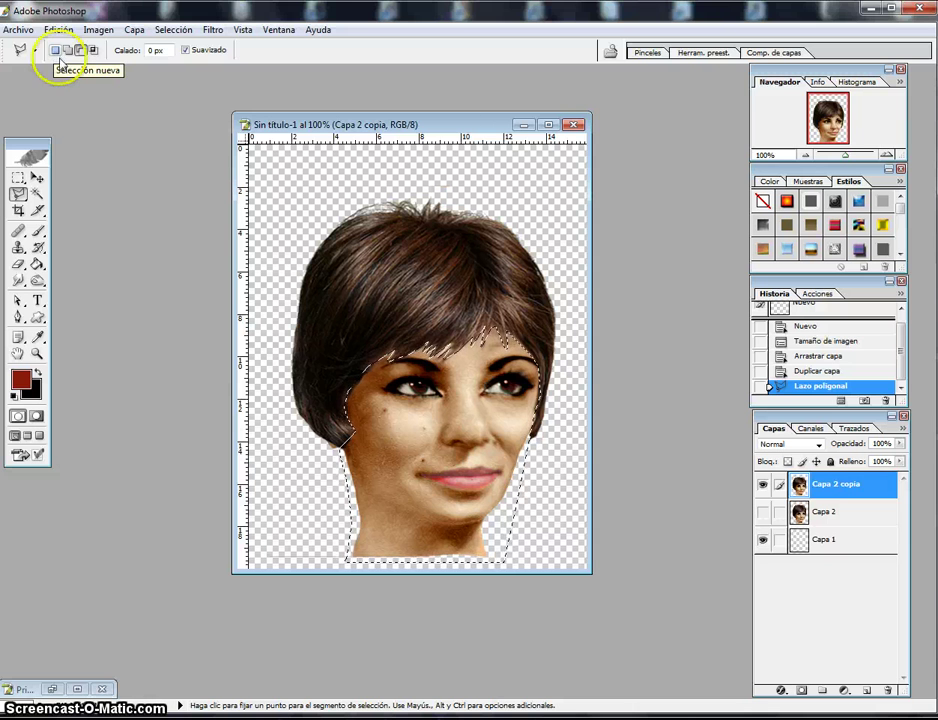
{"action": "left_click", "coordinate": [67, 51]}
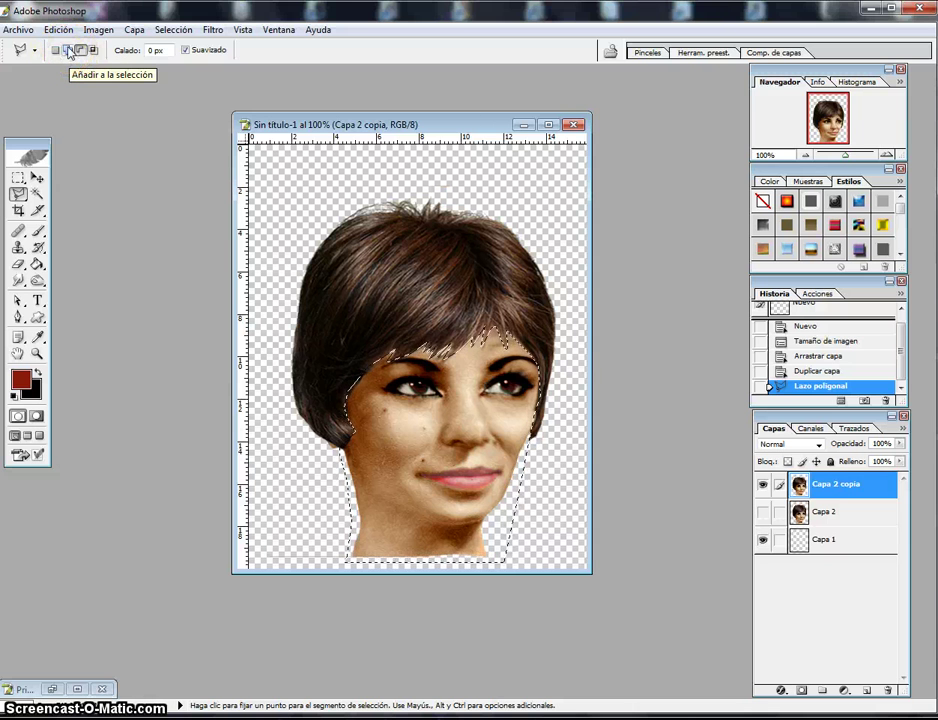
{"action": "left_click", "coordinate": [81, 51]}
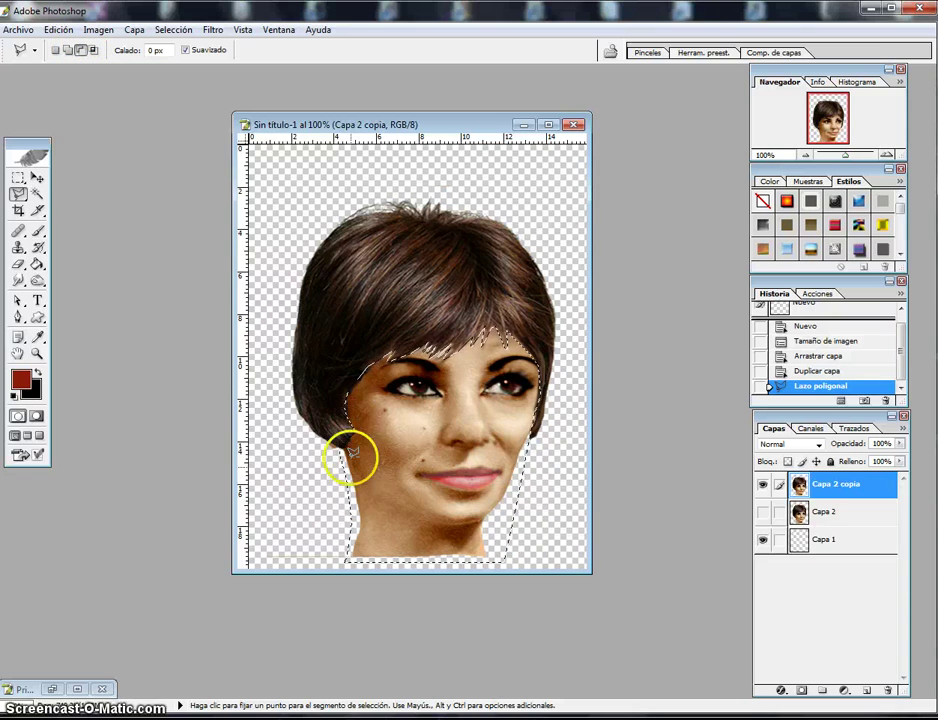
{"action": "left_click", "coordinate": [448, 378]}
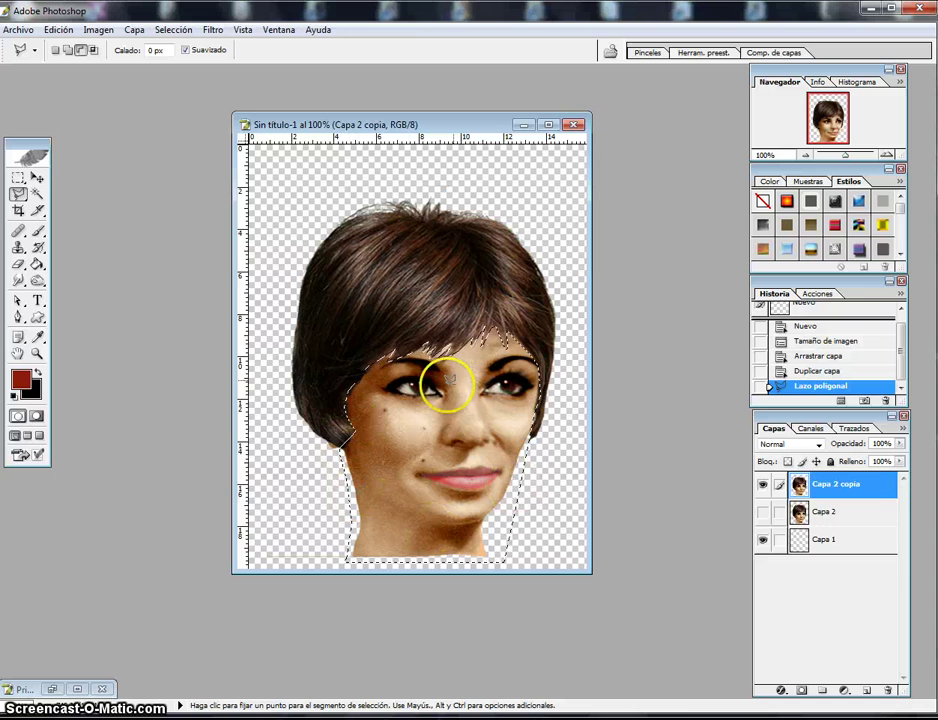
{"action": "left_click", "coordinate": [385, 379]}
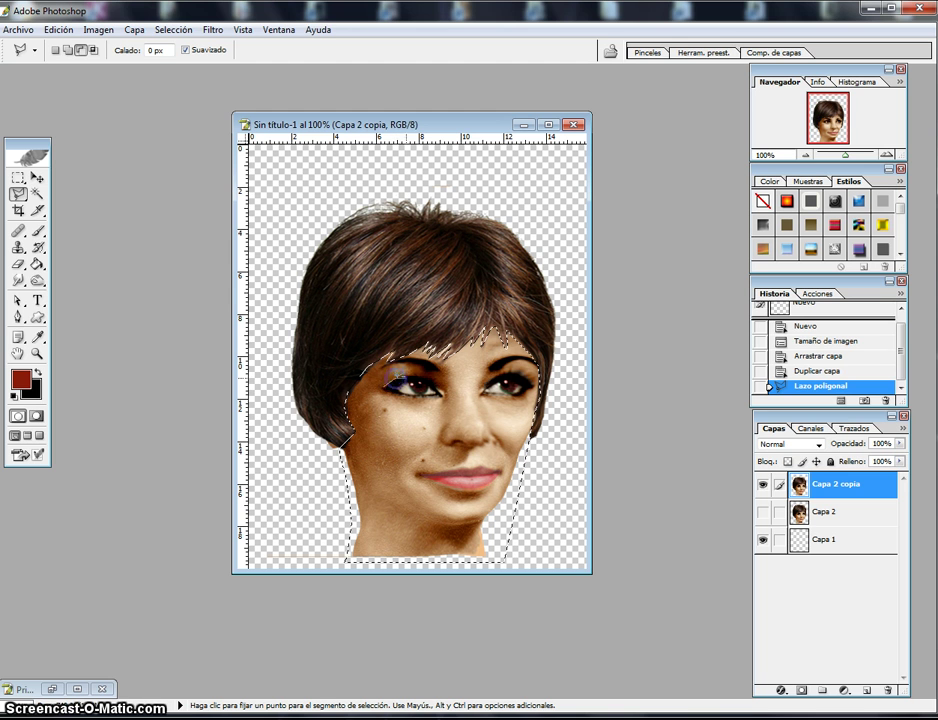
{"action": "left_click", "coordinate": [424, 374]}
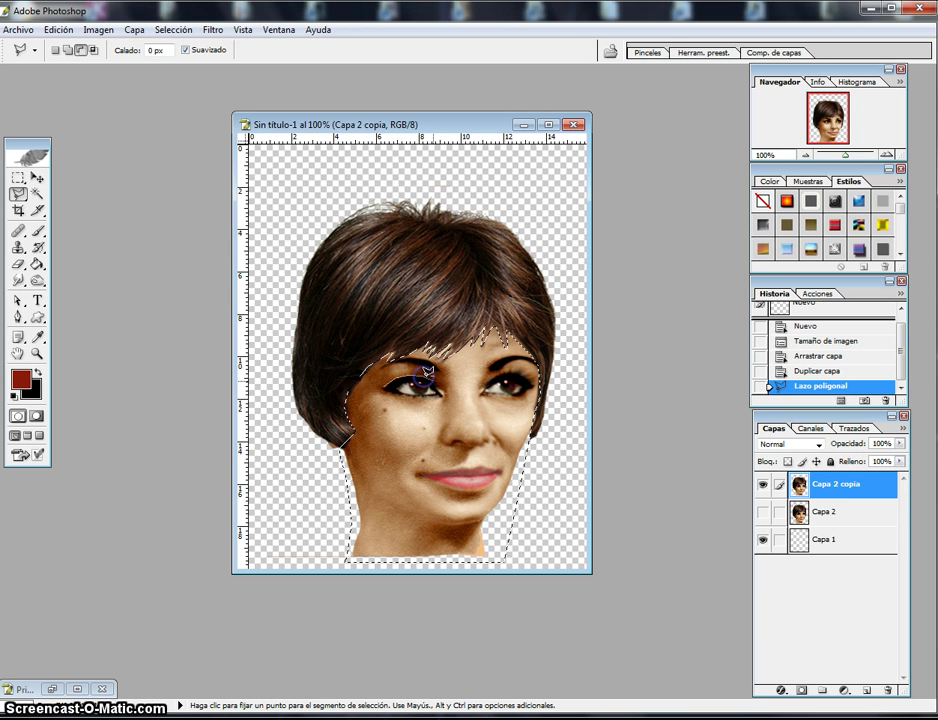
{"action": "left_click", "coordinate": [437, 383]}
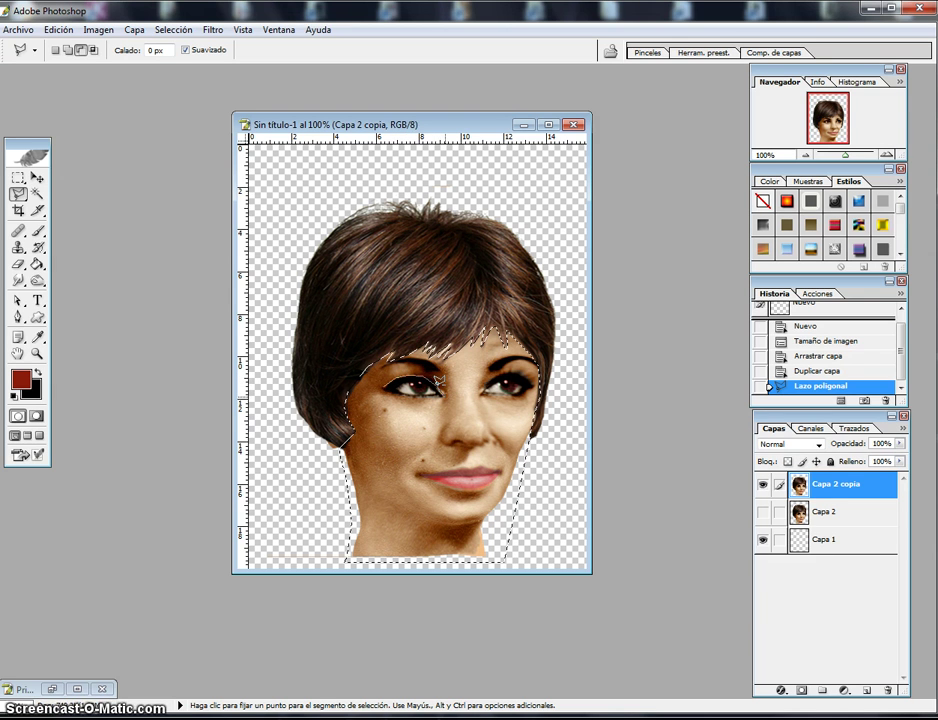
{"action": "left_click", "coordinate": [444, 391]}
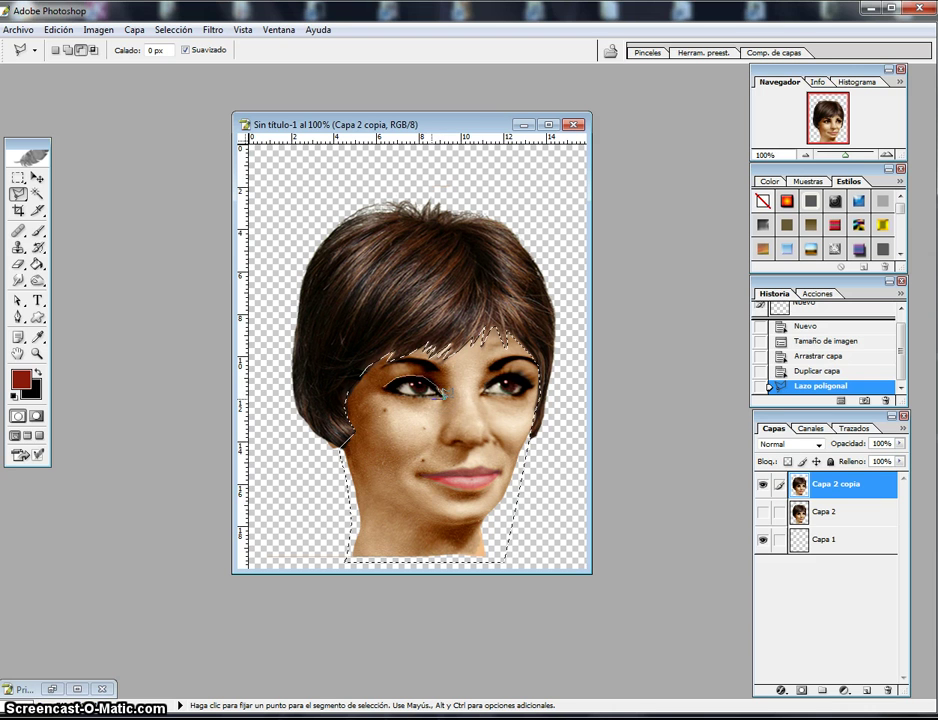
{"action": "left_click", "coordinate": [427, 383]}
{"action": "left_click", "coordinate": [403, 396]}
{"action": "left_click", "coordinate": [382, 388]}
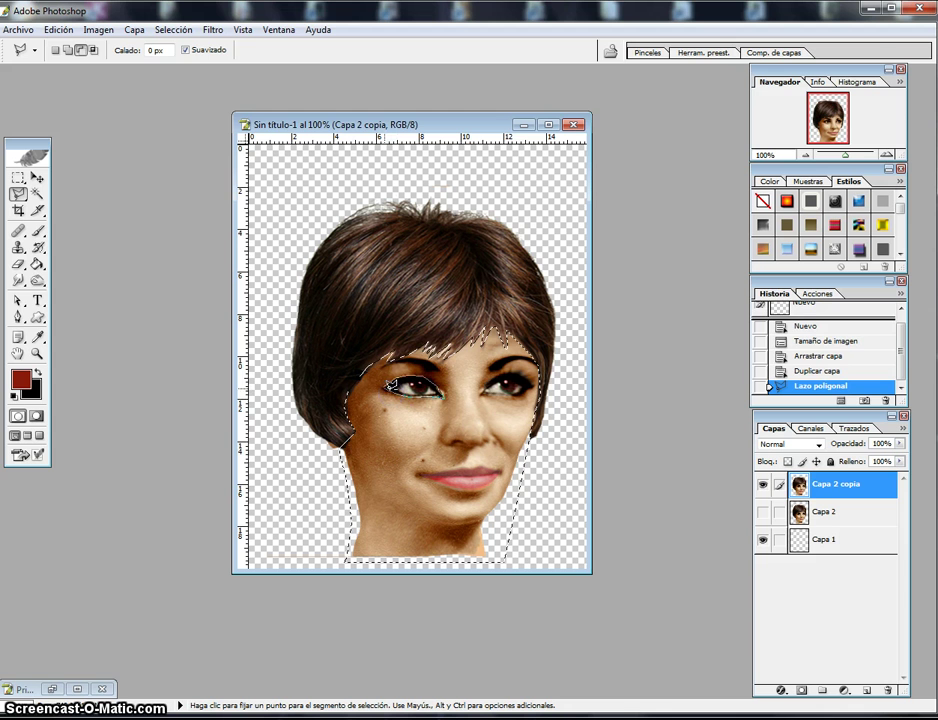
{"action": "left_click", "coordinate": [382, 386]}
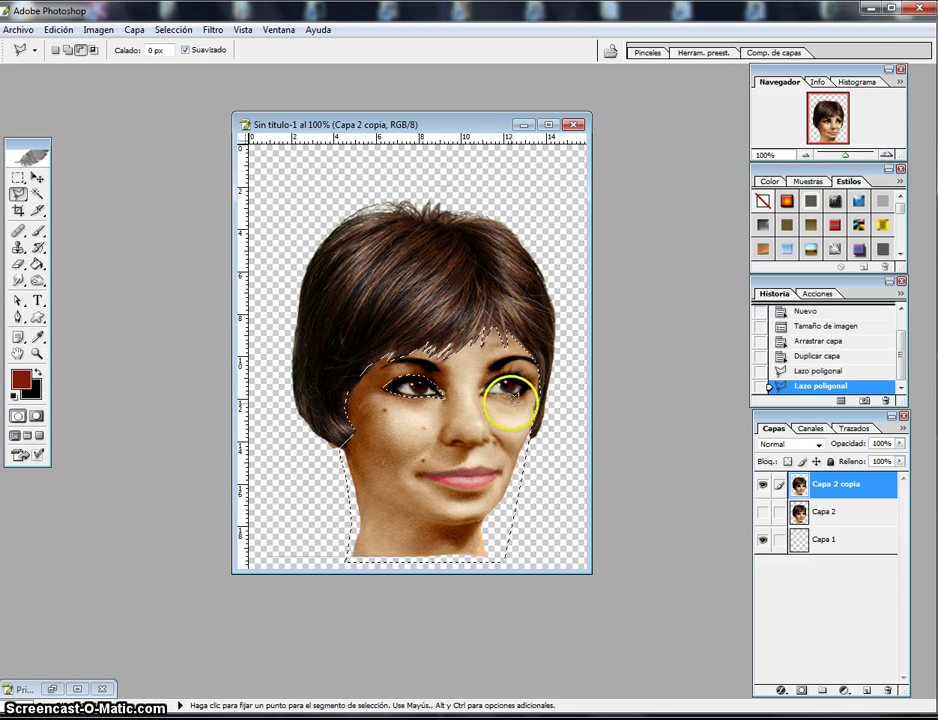
- Subtract the eye on the image's right side from the face selection with a polygonal outline
{"action": "left_click", "coordinate": [486, 387]}
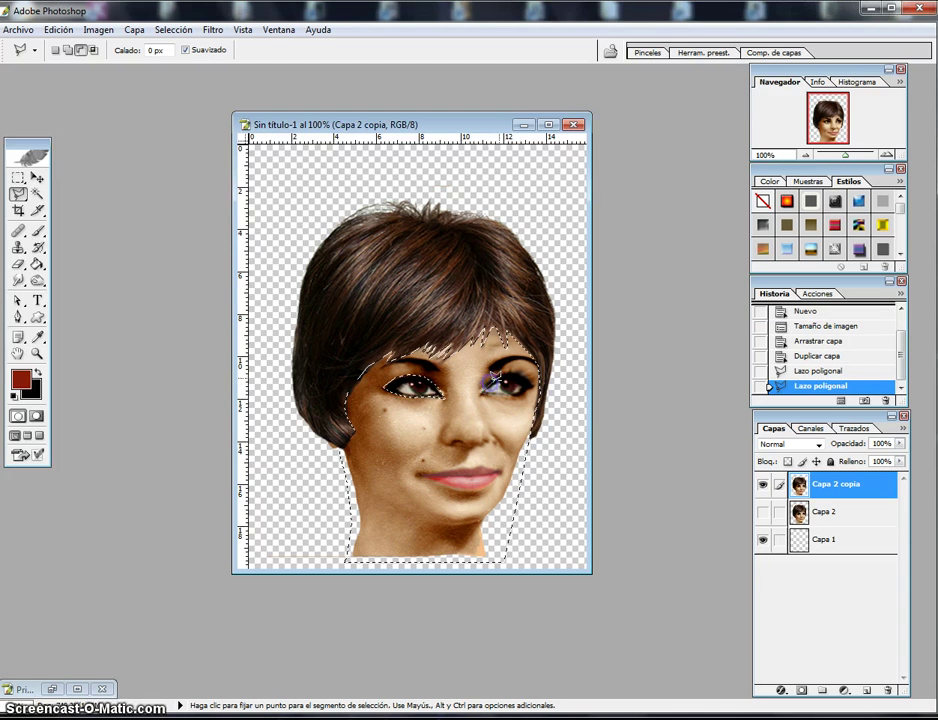
{"action": "left_click", "coordinate": [506, 376]}
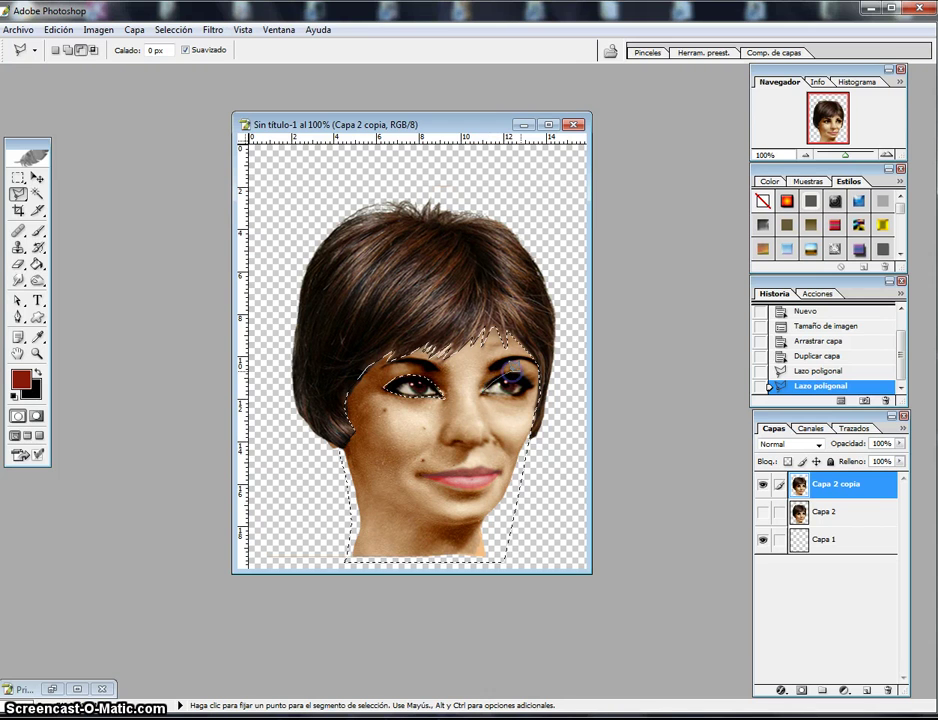
{"action": "left_click", "coordinate": [517, 373]}
{"action": "left_click", "coordinate": [526, 378]}
{"action": "left_click", "coordinate": [524, 392]}
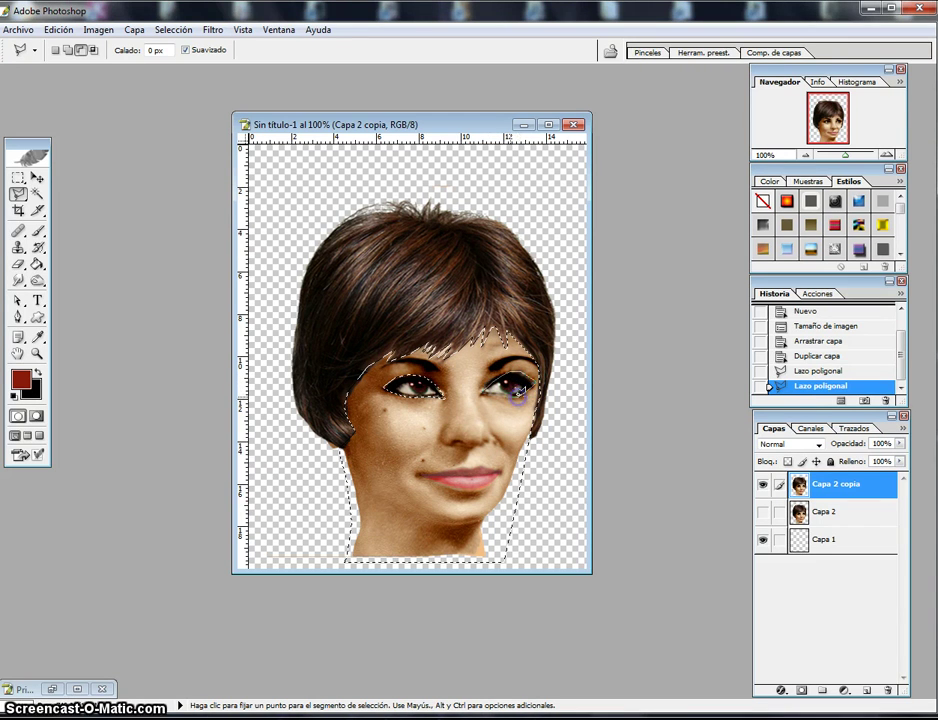
{"action": "left_click", "coordinate": [504, 393]}
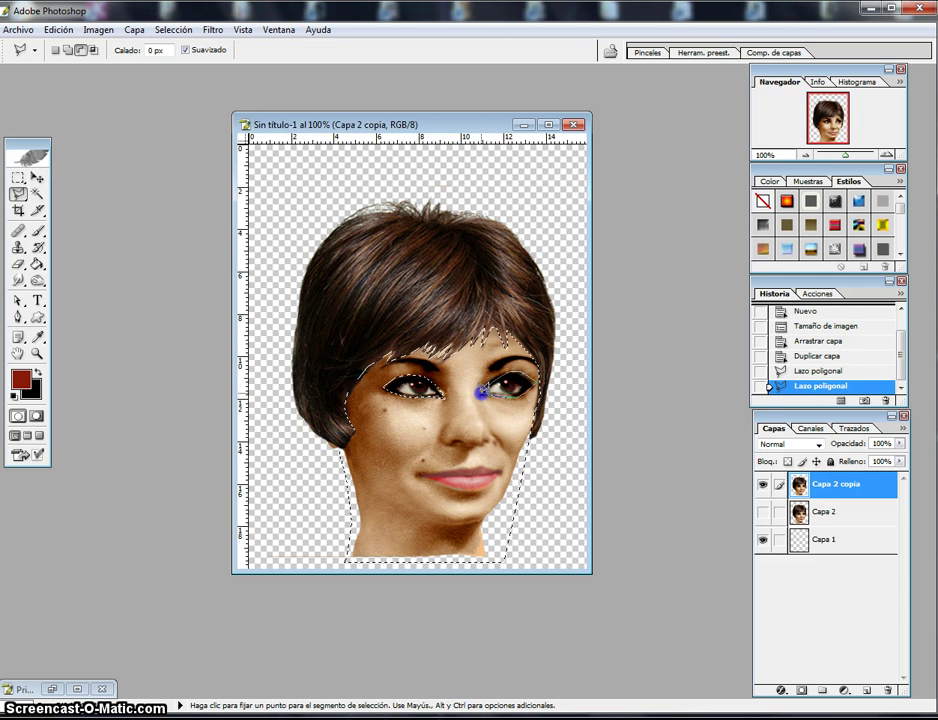
{"action": "left_click", "coordinate": [481, 390]}
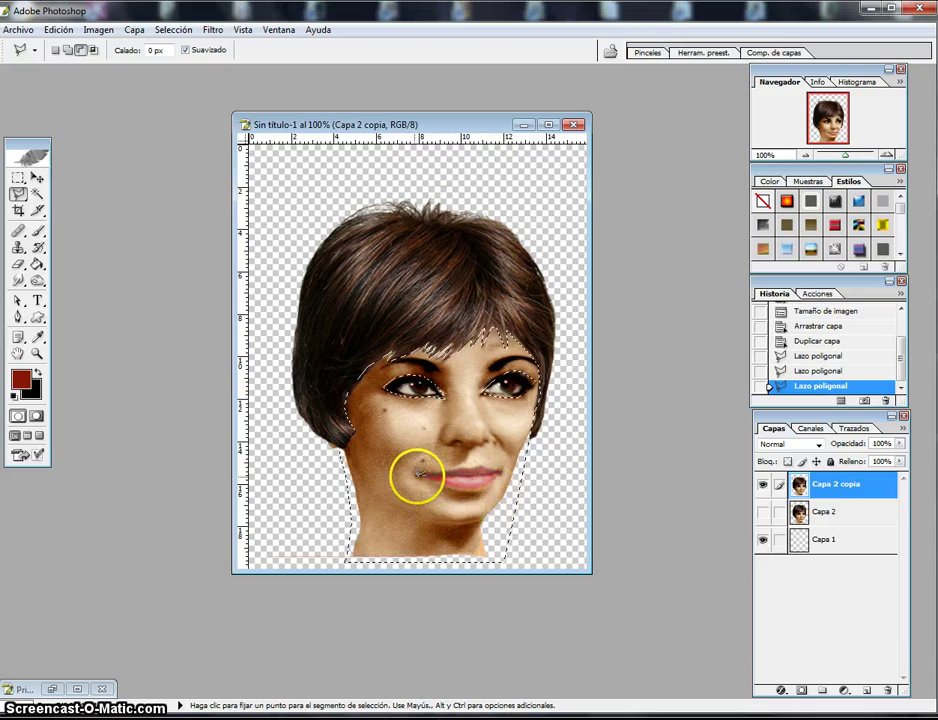
- Subtract the lips from the face selection with a polygonal outline around the mouth
{"action": "left_click", "coordinate": [419, 475]}
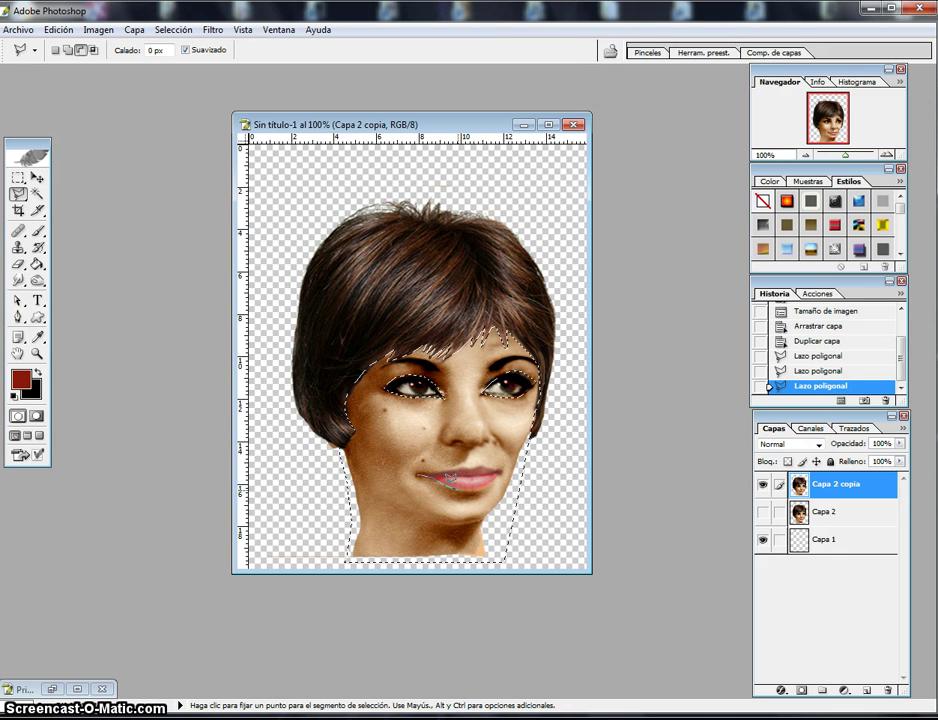
{"action": "left_click", "coordinate": [486, 481]}
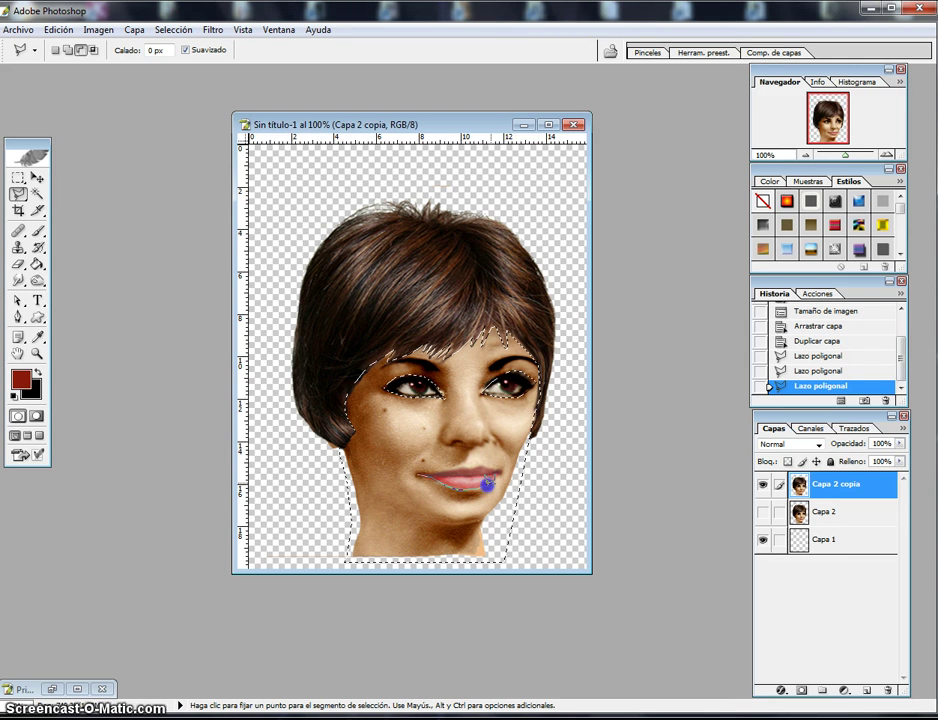
{"action": "left_click", "coordinate": [502, 468]}
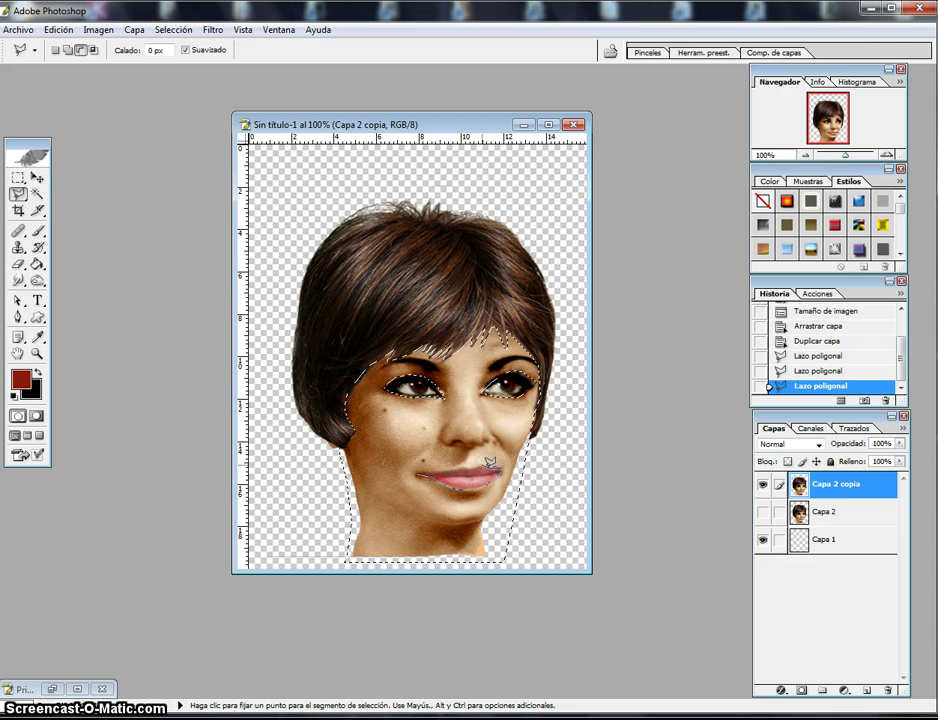
{"action": "left_click", "coordinate": [469, 467]}
{"action": "left_click", "coordinate": [419, 477]}
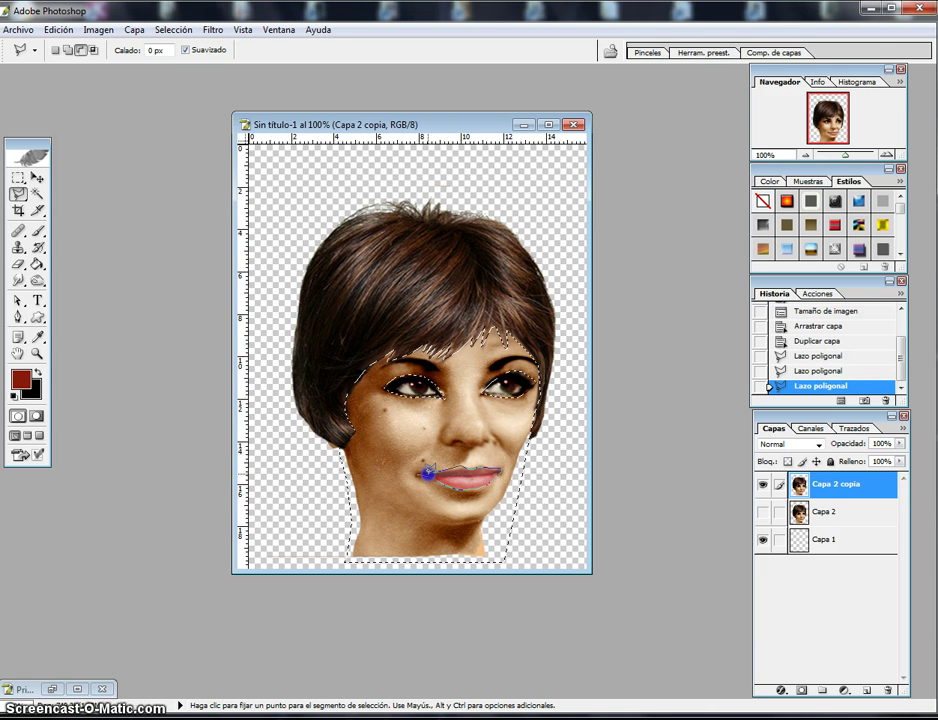
{"action": "left_click", "coordinate": [417, 475]}
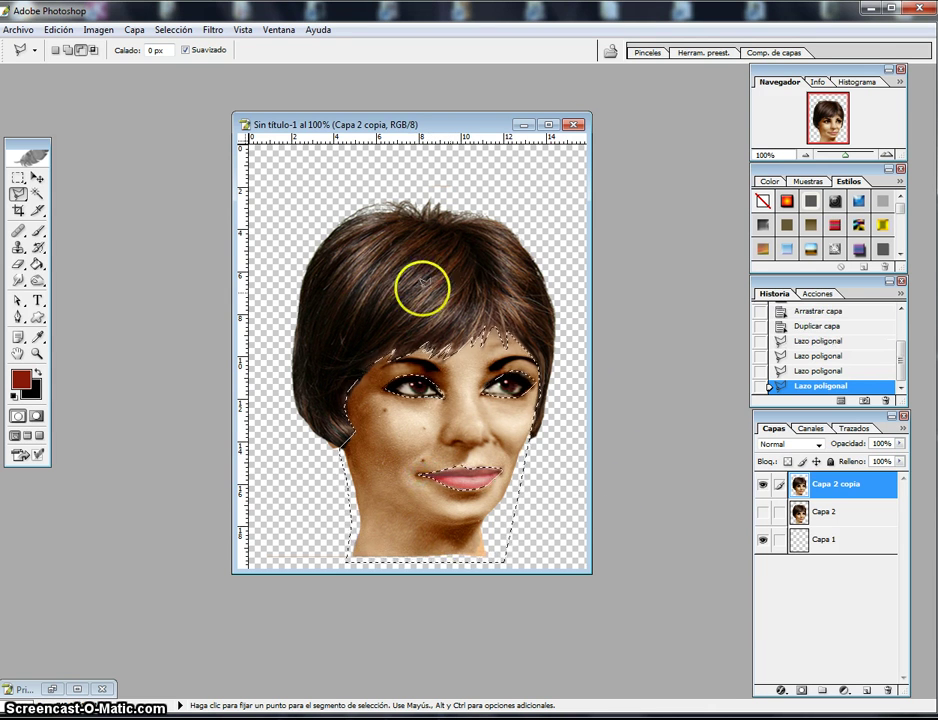
- Colorize the selected skin on Capa 2 copia with Hue/Saturation, setting the hue to 360
{"action": "left_click", "coordinate": [95, 31]}
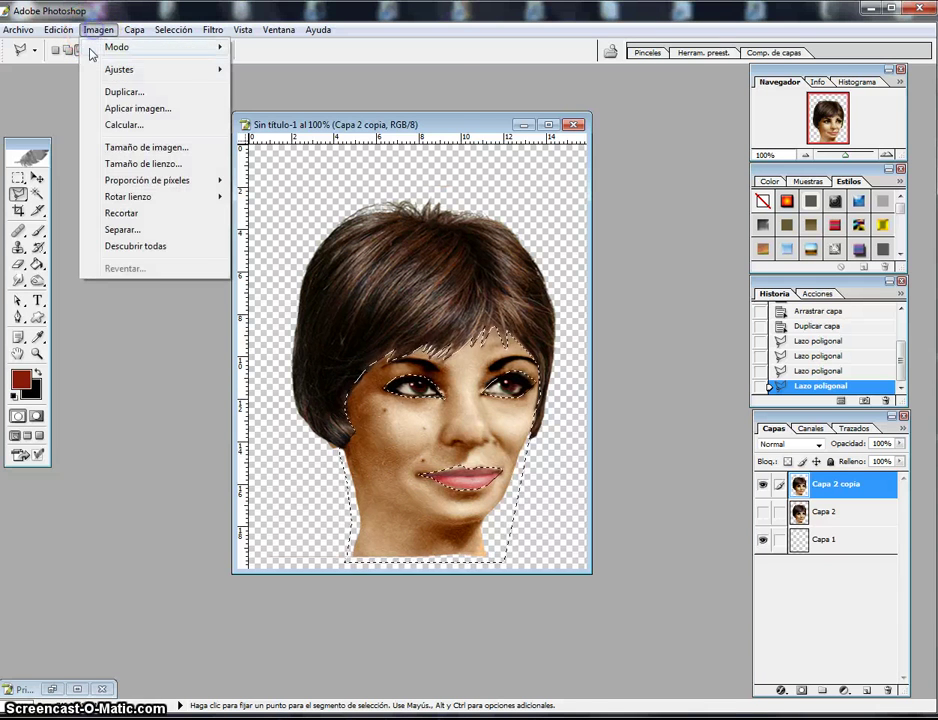
{"action": "mouse_move", "coordinate": [105, 68]}
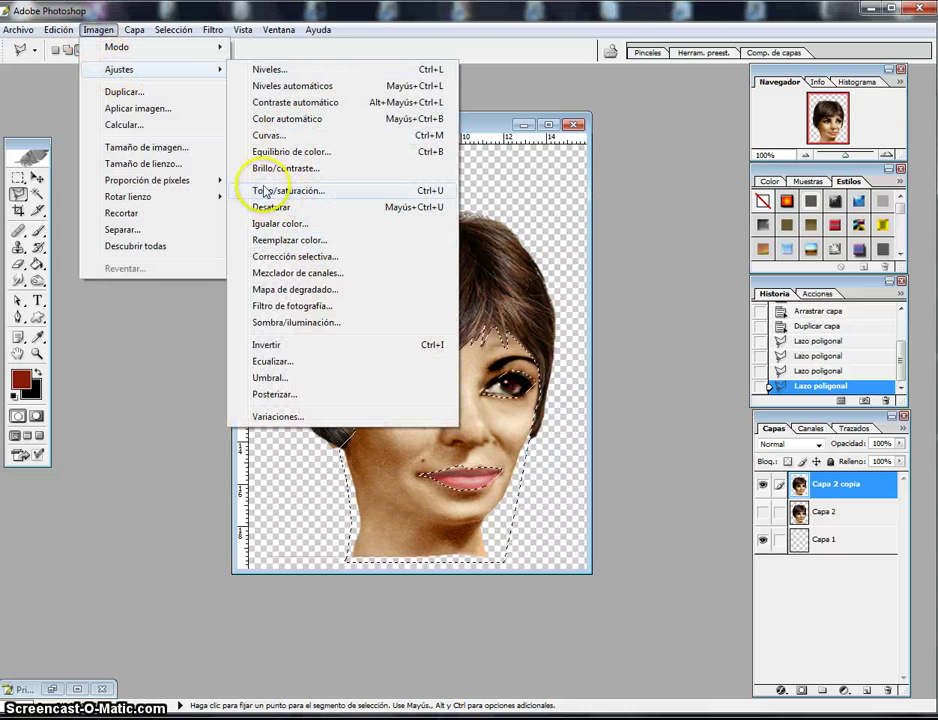
{"action": "left_click", "coordinate": [260, 190]}
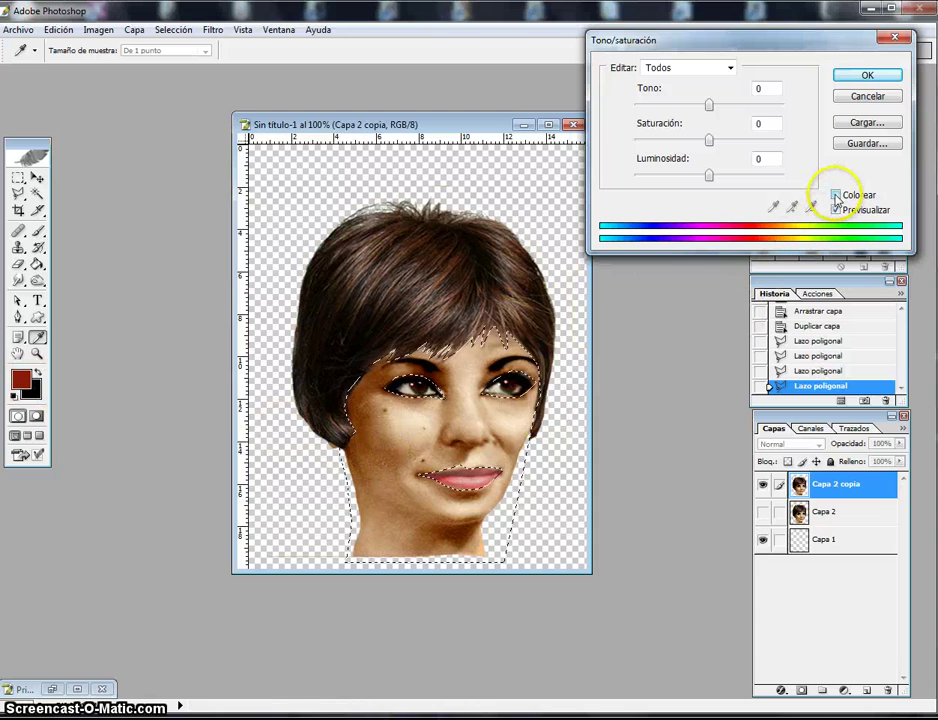
{"action": "left_click", "coordinate": [836, 196]}
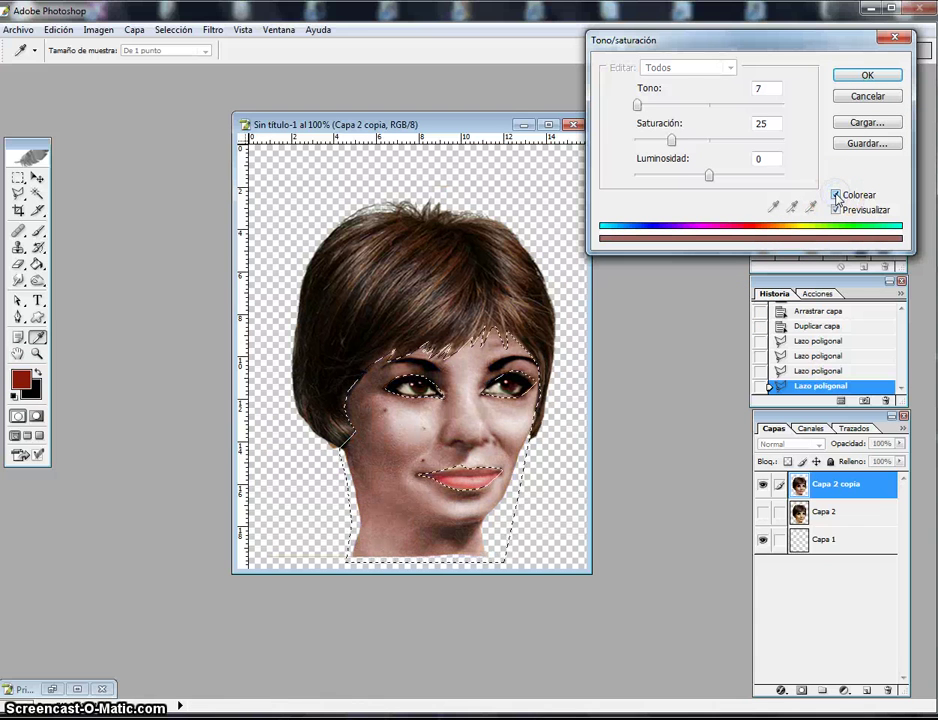
{"action": "left_click_drag", "start_coordinate": [637, 105], "coordinate": [655, 106]}
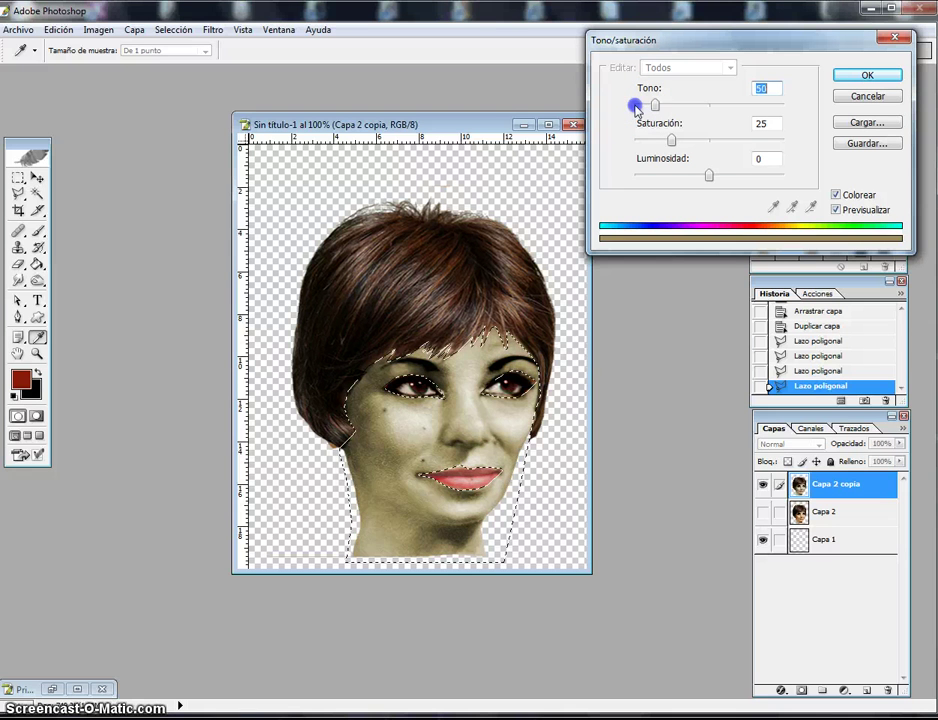
{"action": "key", "text": "shift+Up"}
{"action": "key", "text": "shift+Up"}
{"action": "key", "text": "shift+Up"}
{"action": "key", "text": "shift+Up"}
{"action": "key", "text": "shift+Up"}
{"action": "key", "text": "shift+Up"}
{"action": "key", "text": "shift+Up"}
{"action": "key", "text": "shift+Up"}
{"action": "key", "text": "shift+Up"}
{"action": "key", "text": "shift+Up"}
{"action": "key", "text": "shift+Up"}
{"action": "key", "text": "shift+Up"}
{"action": "key", "text": "shift+Up"}
{"action": "key", "text": "shift+Up"}
{"action": "key", "text": "shift+Up"}
{"action": "key", "text": "shift+Up"}
{"action": "key", "text": "shift+Up"}
{"action": "key", "text": "shift+Up"}
{"action": "key", "text": "shift+Up"}
{"action": "key", "text": "shift+Up"}
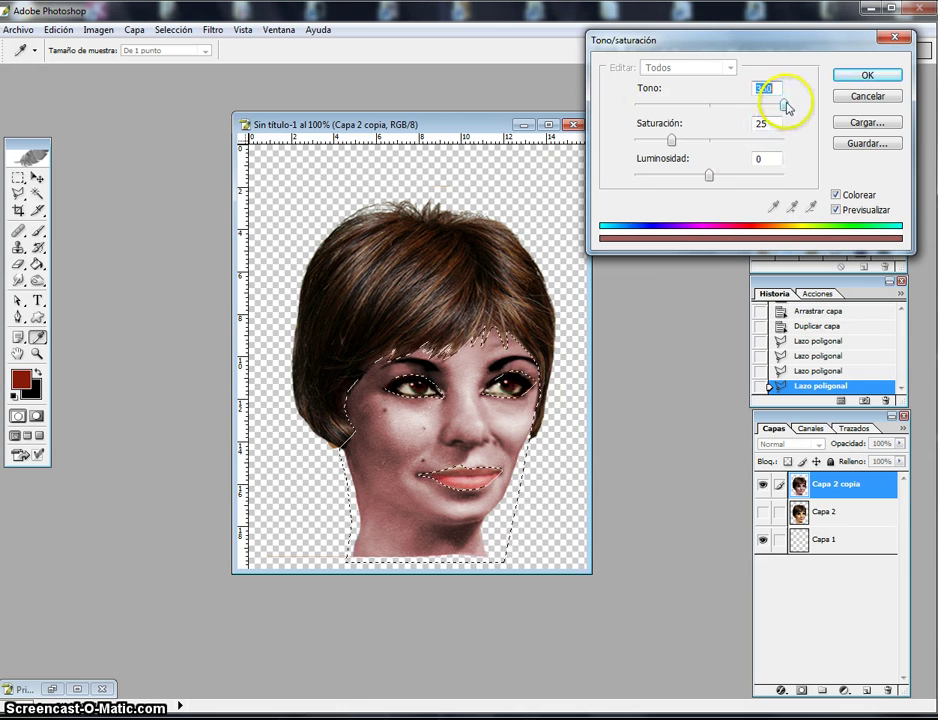
{"action": "left_click_drag", "start_coordinate": [783, 105], "coordinate": [784, 100]}
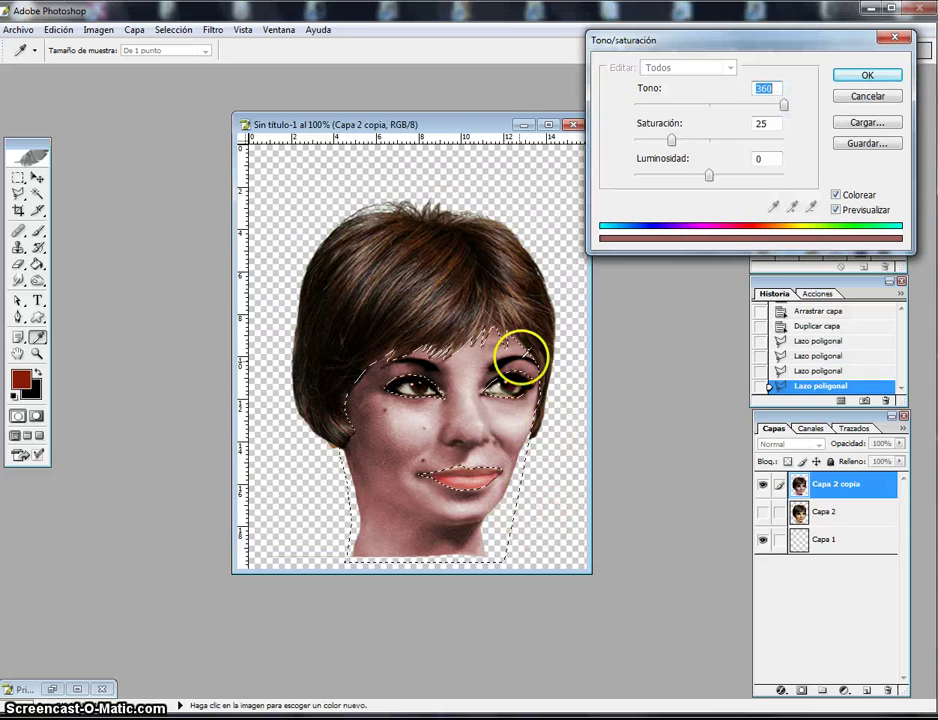
- Set the skin's saturation to 16 and lightness to -58, and apply the Hue/Saturation adjustment
{"action": "left_click", "coordinate": [671, 141]}
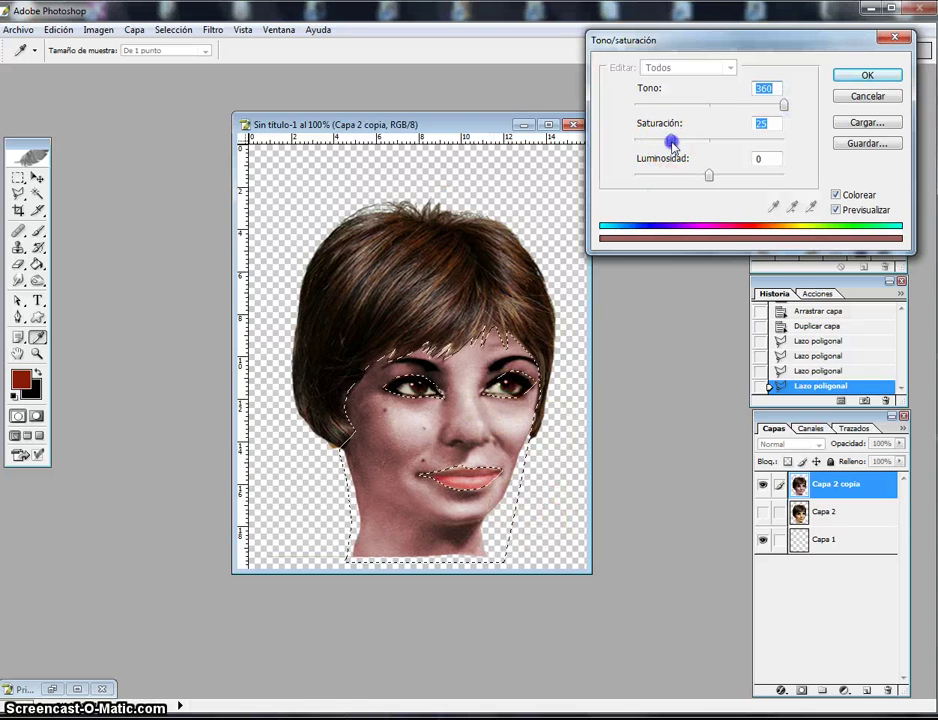
{"action": "key", "text": "shift+Down"}
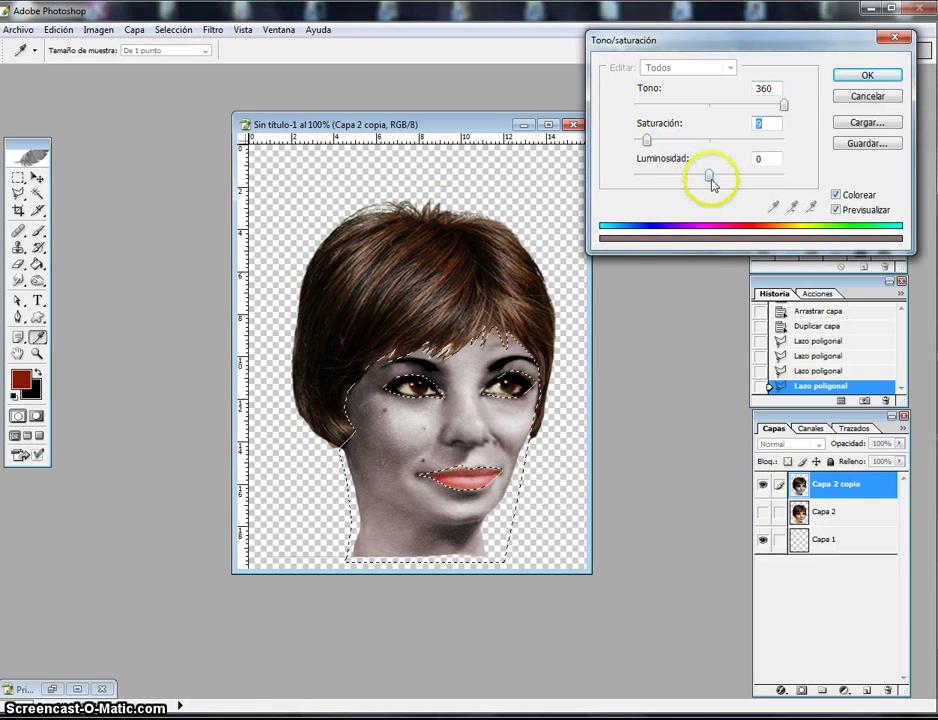
{"action": "left_click_drag", "start_coordinate": [711, 177], "coordinate": [709, 178]}
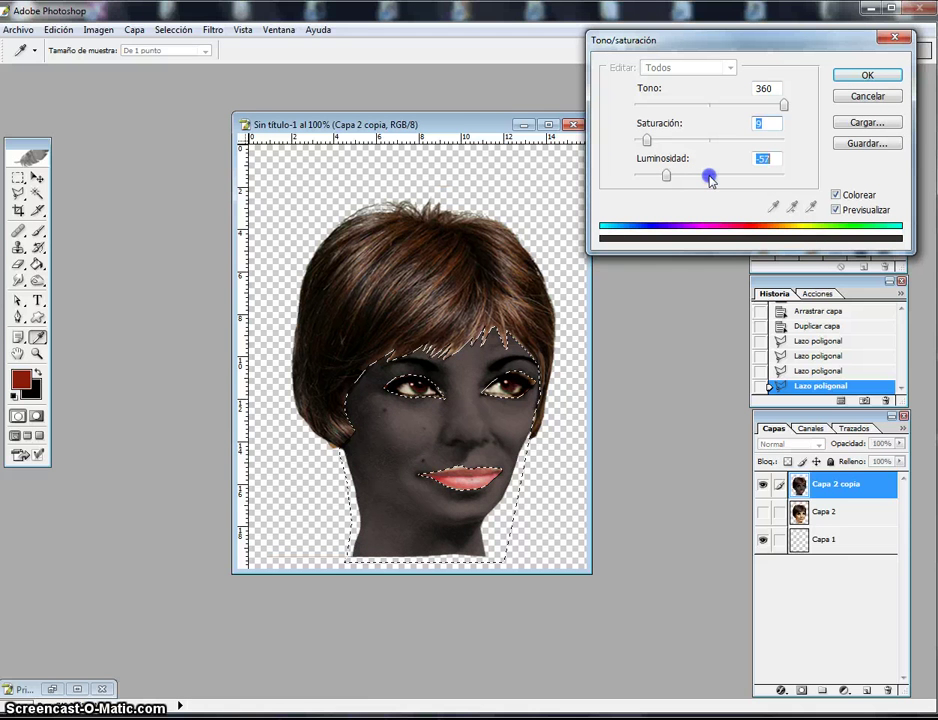
{"action": "left_click_drag", "start_coordinate": [709, 178], "coordinate": [677, 180]}
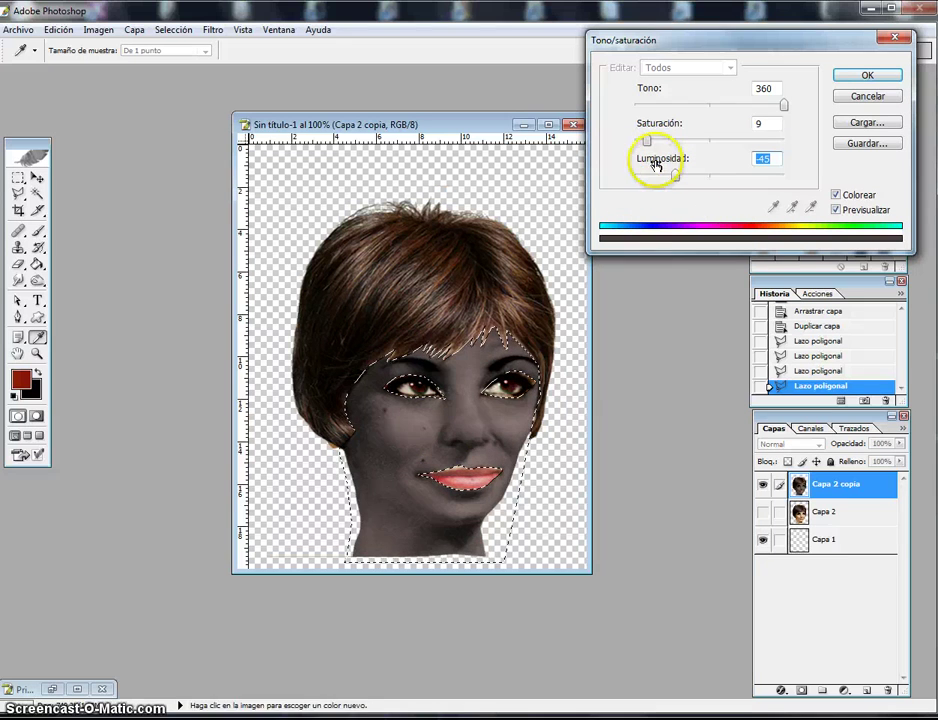
{"action": "left_click_drag", "start_coordinate": [645, 142], "coordinate": [647, 143]}
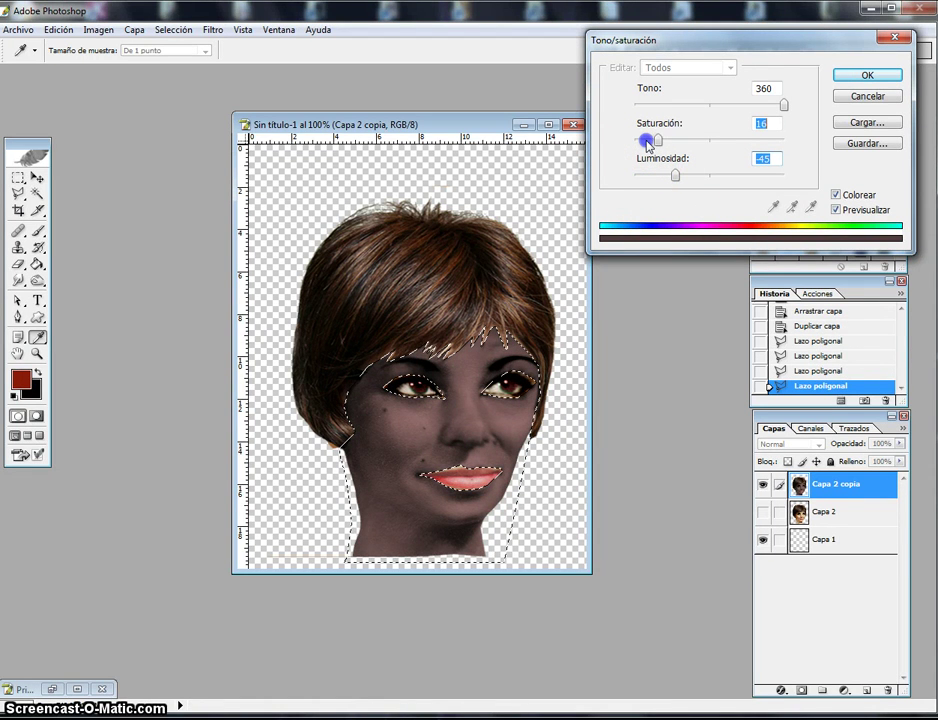
{"action": "left_click_drag", "start_coordinate": [676, 177], "coordinate": [675, 177]}
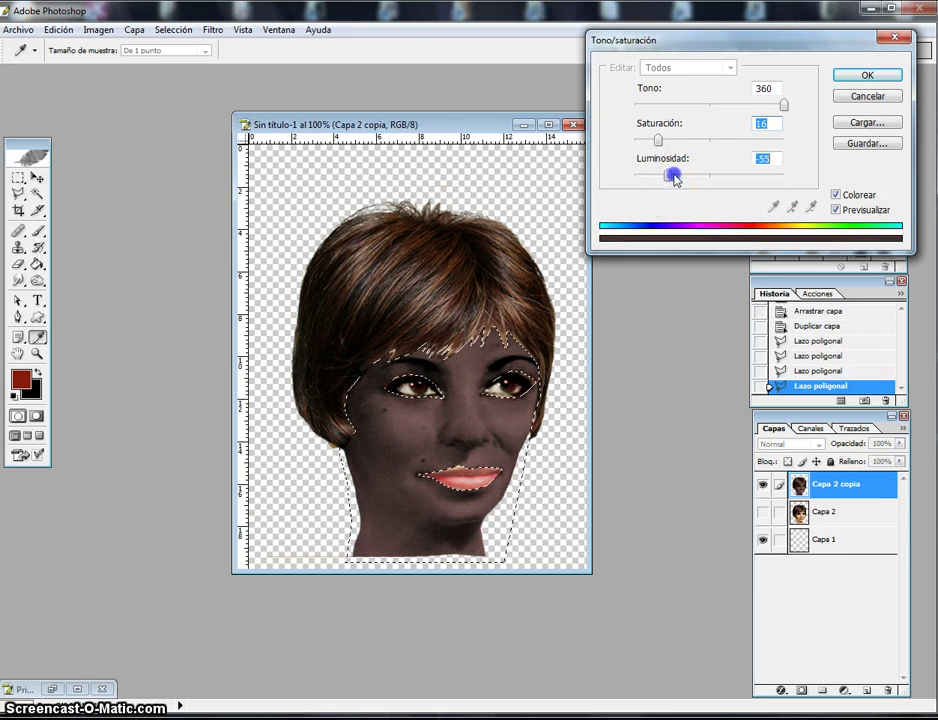
{"action": "left_click", "coordinate": [601, 245]}
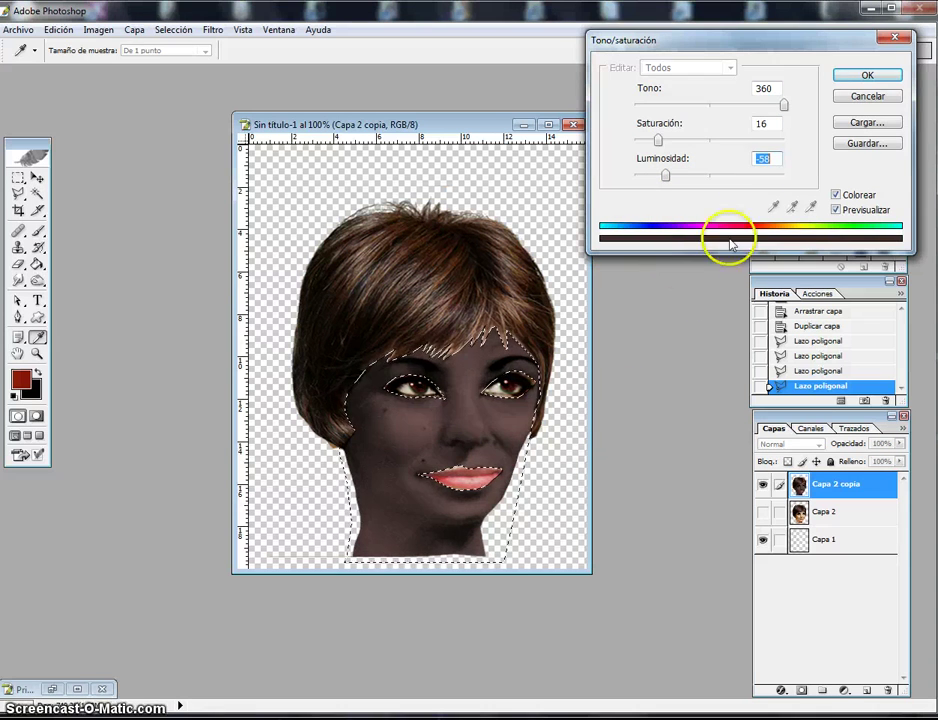
{"action": "left_click", "coordinate": [880, 77]}
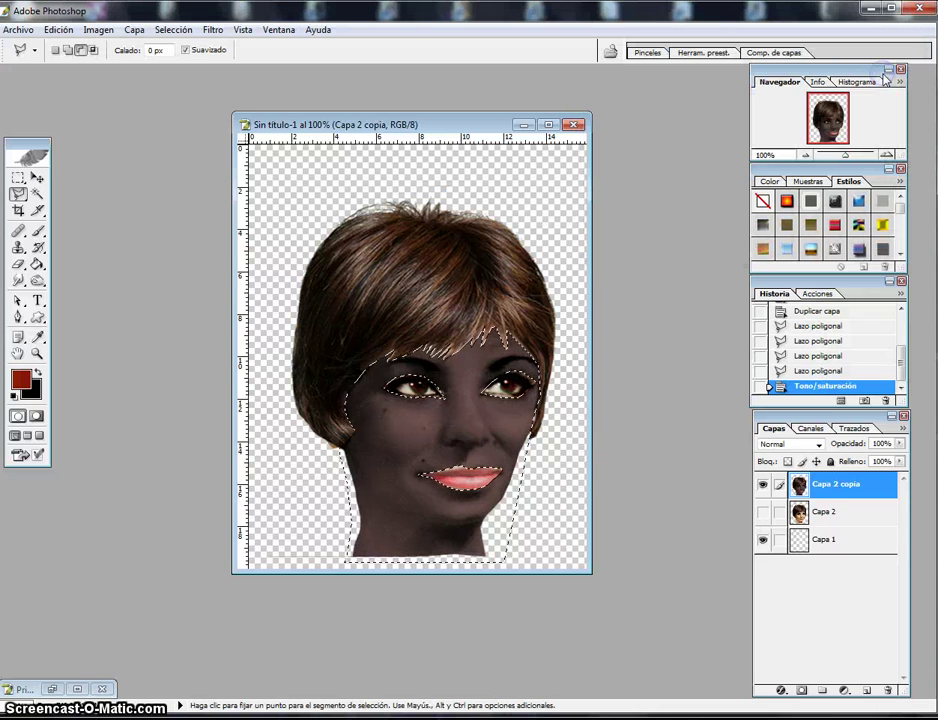
- Adjust the selected skin with Brightness/Contrast, using brightness -20 and contrast +6
{"action": "left_click", "coordinate": [262, 280]}
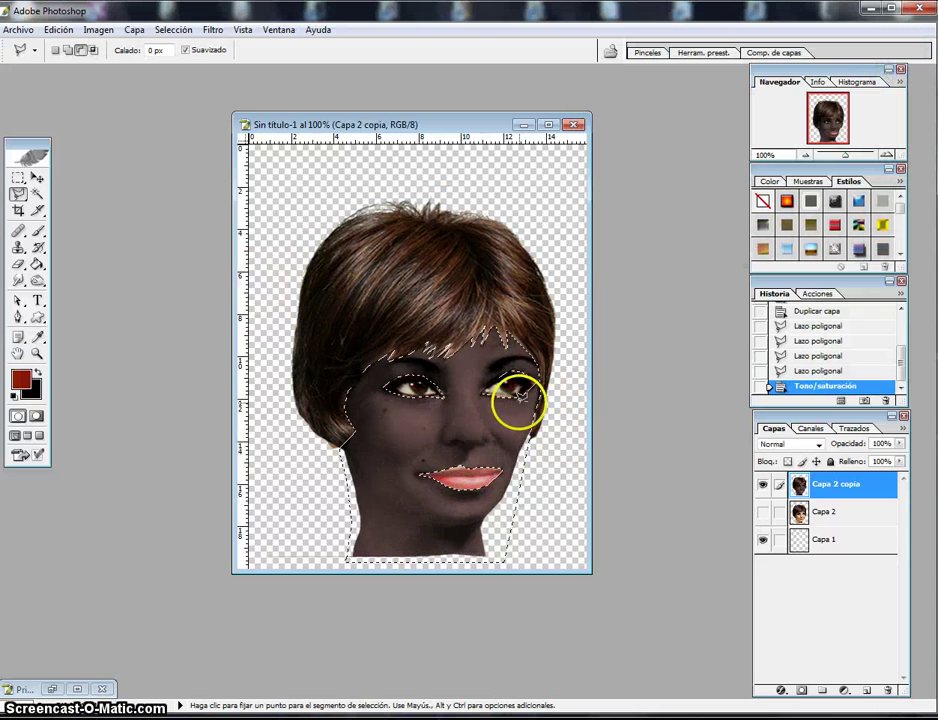
{"action": "left_click", "coordinate": [96, 30]}
{"action": "mouse_move", "coordinate": [110, 70]}
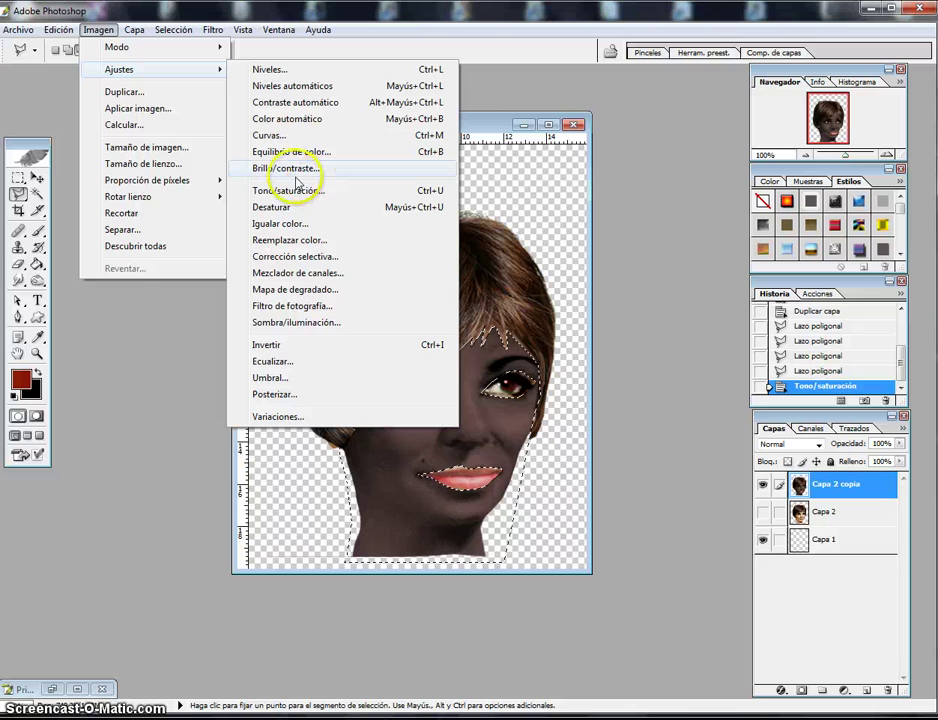
{"action": "left_click", "coordinate": [285, 169]}
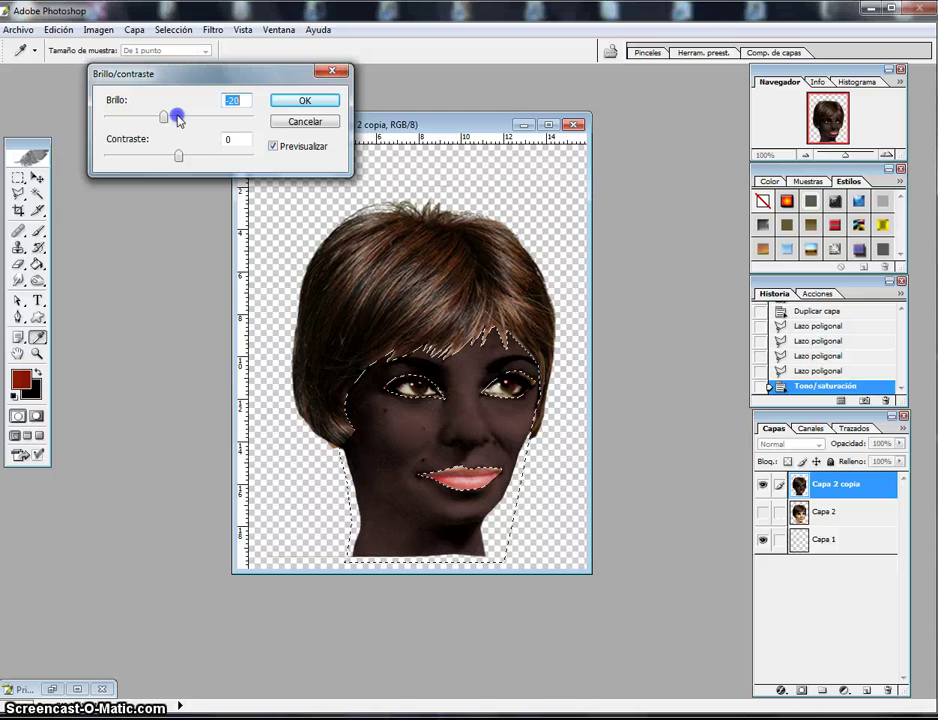
{"action": "left_click_drag", "start_coordinate": [179, 162], "coordinate": [183, 156]}
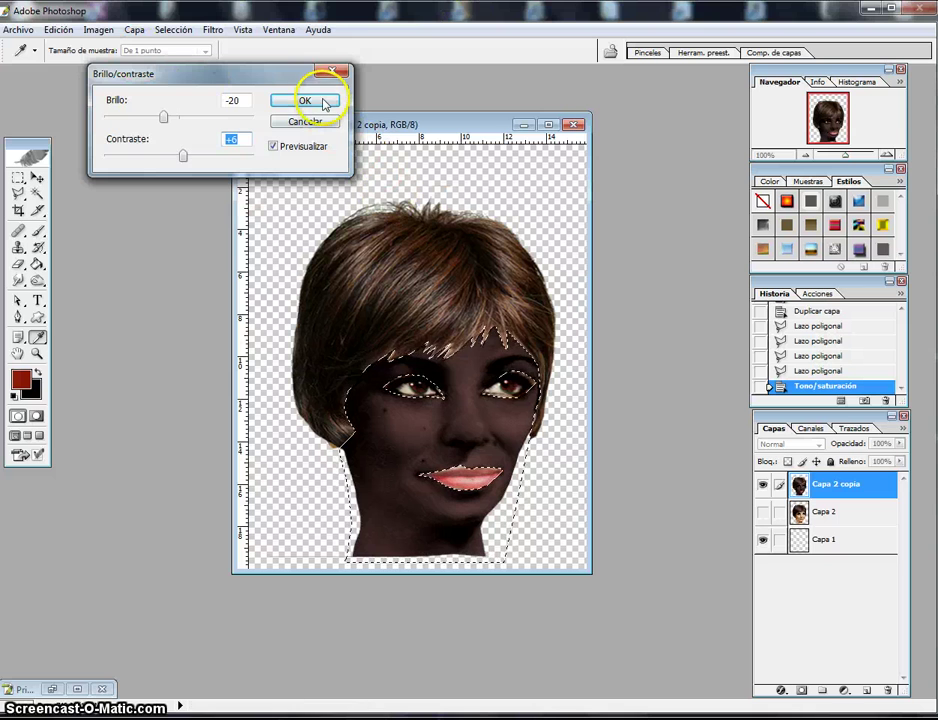
{"action": "left_click", "coordinate": [325, 101]}
- Deselect the face and neck selection
{"action": "key", "text": "l"}
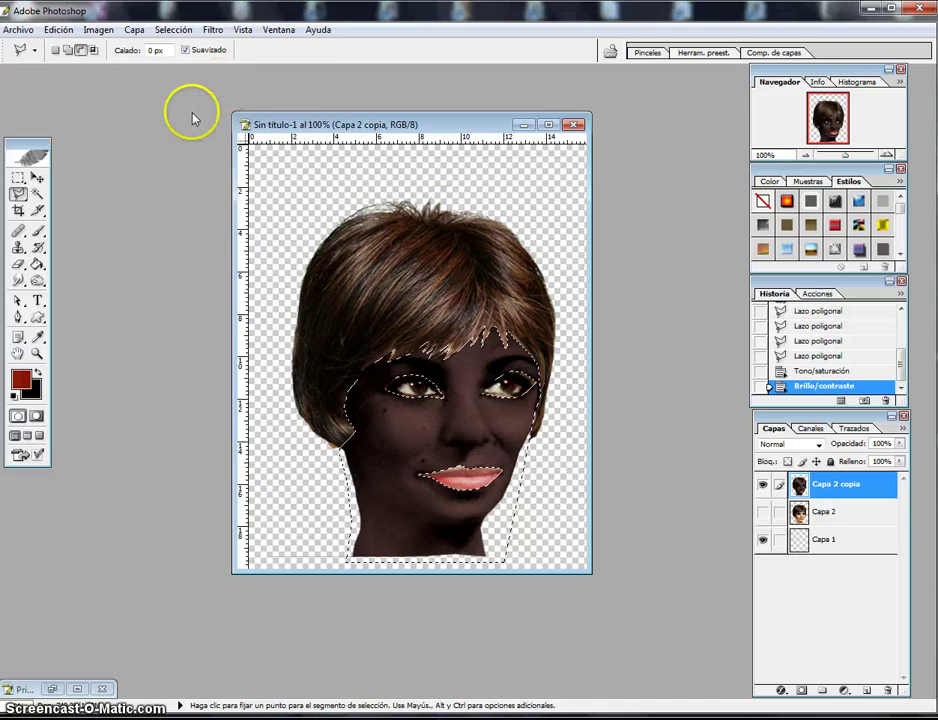
{"action": "left_click", "coordinate": [170, 29]}
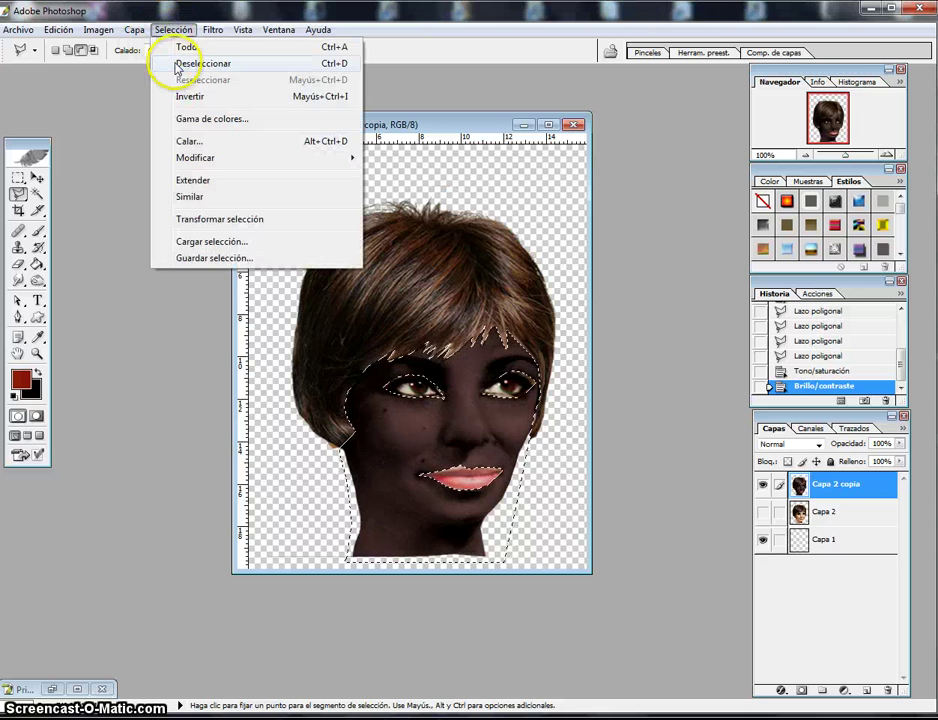
{"action": "left_click", "coordinate": [176, 64]}
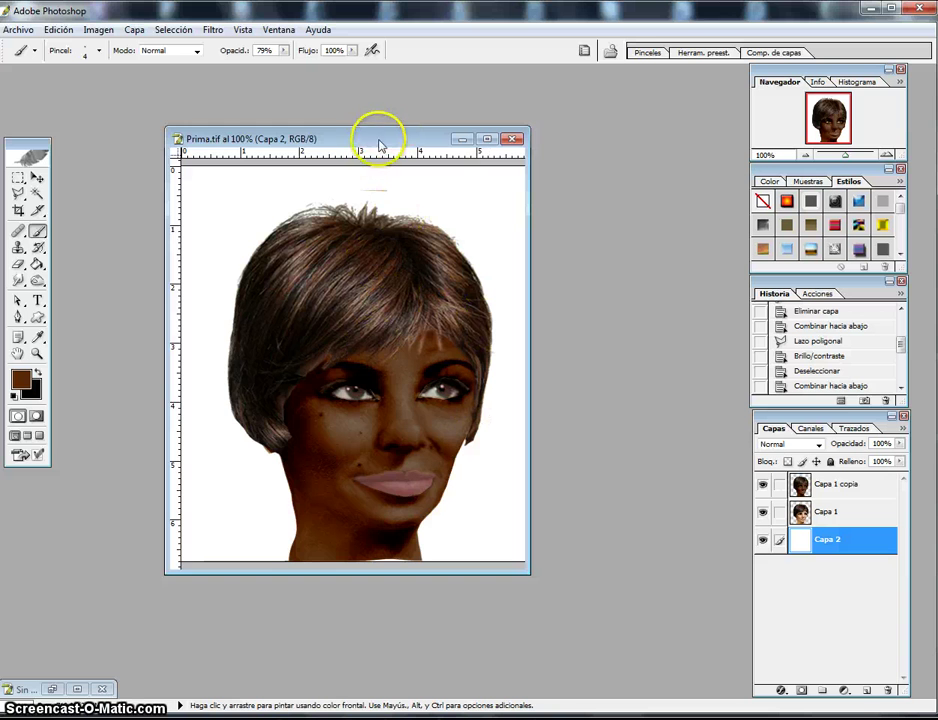
- In Prima.tif, fill the Capa 2 background layer with the gold-to-cream linear gradient, running diagonally from upper left to lower right
{"action": "left_click_drag", "start_coordinate": [375, 148], "coordinate": [406, 165]}
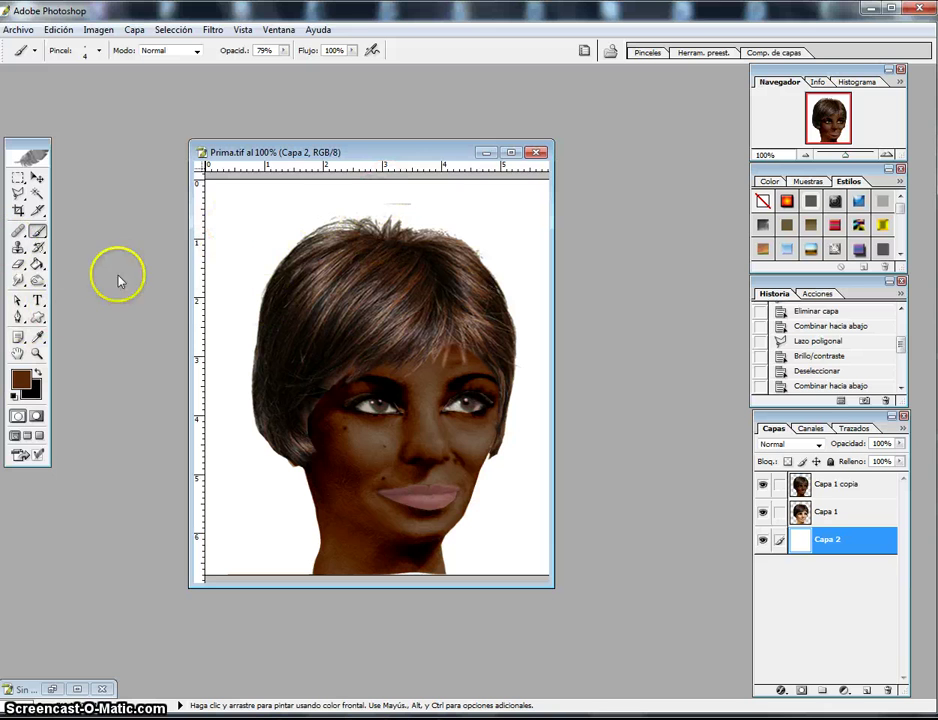
{"action": "left_click", "coordinate": [22, 303]}
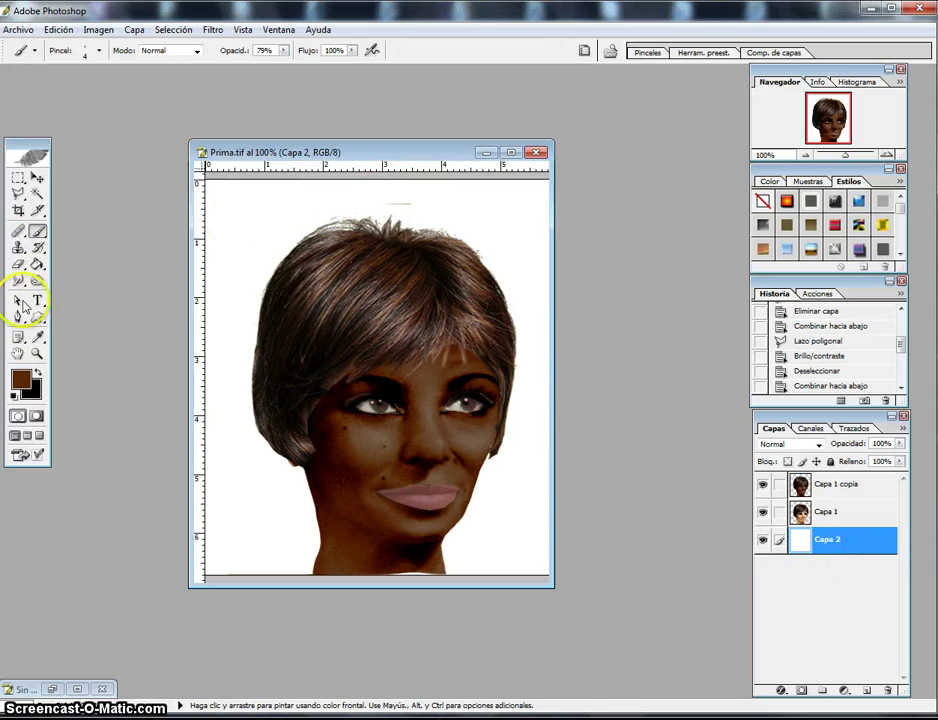
{"action": "left_click", "coordinate": [39, 266]}
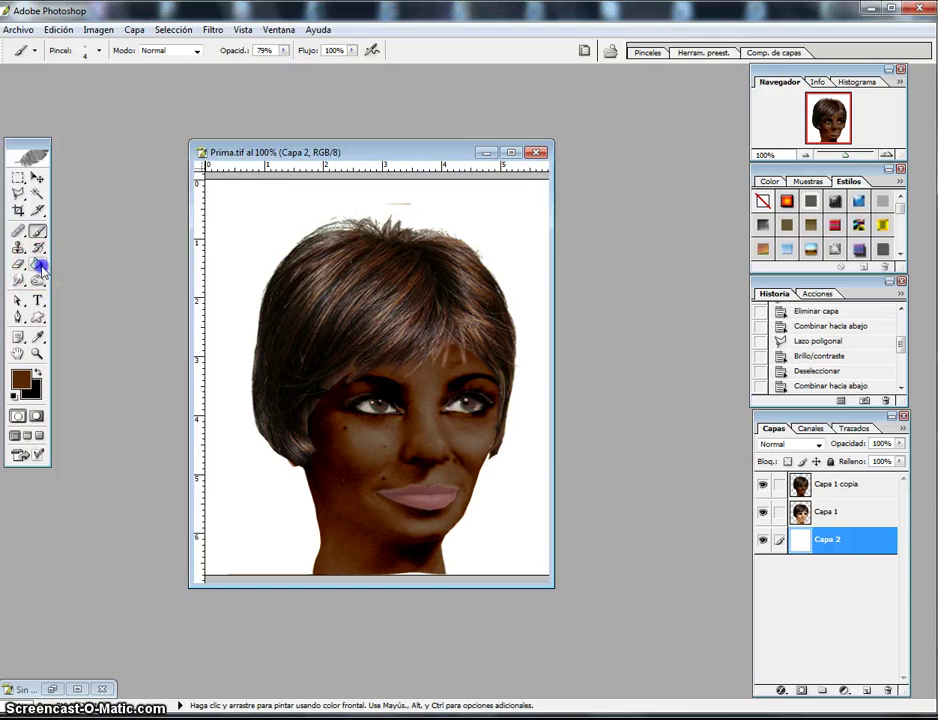
{"action": "left_click", "coordinate": [67, 263]}
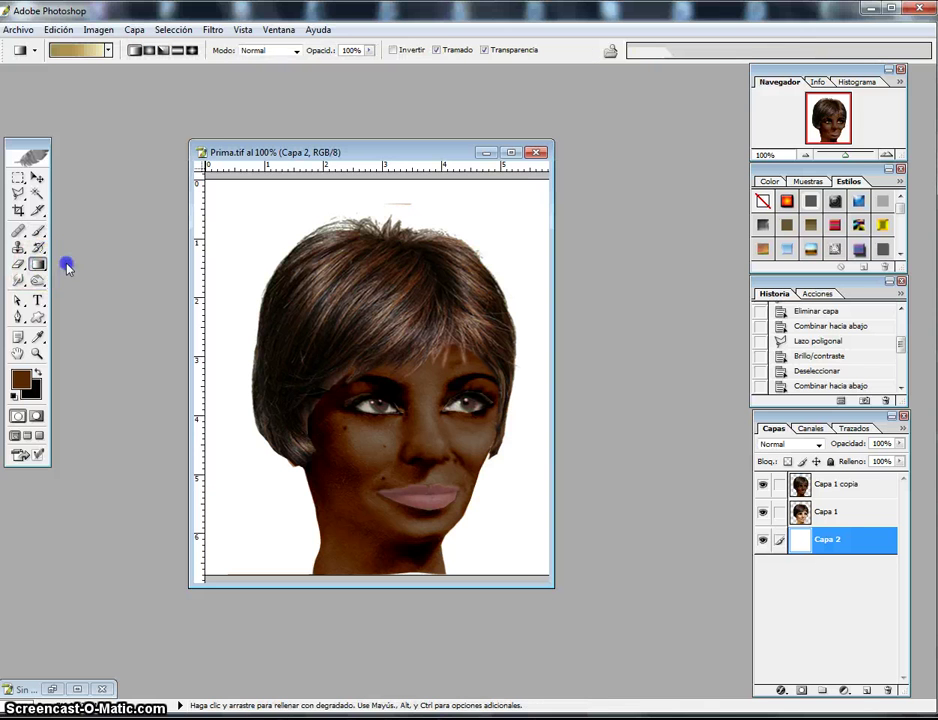
{"action": "left_click", "coordinate": [107, 50]}
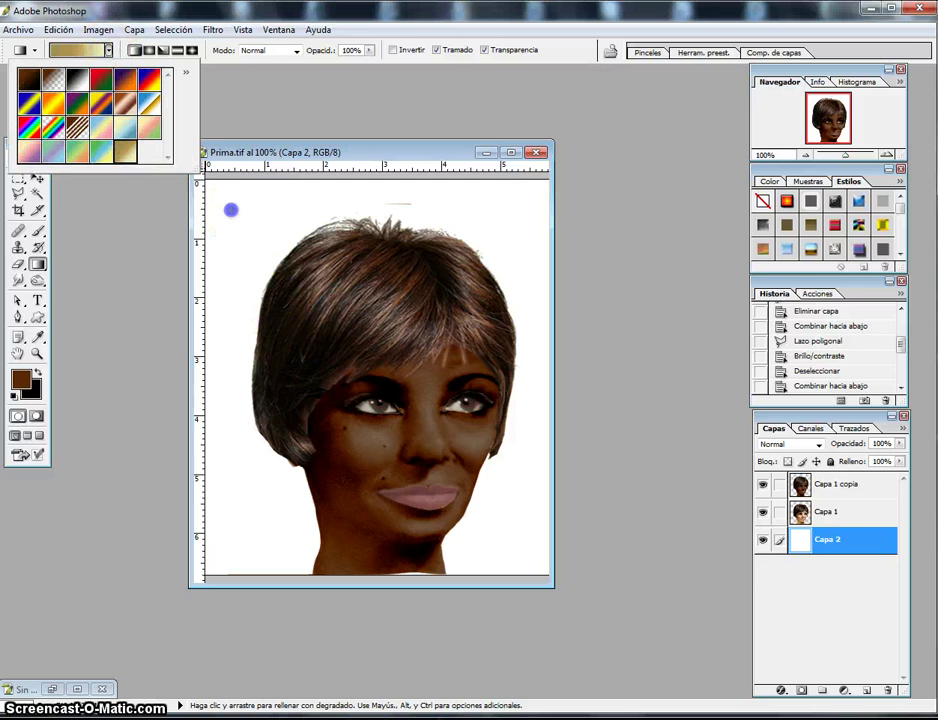
{"action": "left_click", "coordinate": [231, 210]}
{"action": "left_click_drag", "start_coordinate": [231, 210], "coordinate": [526, 553]}
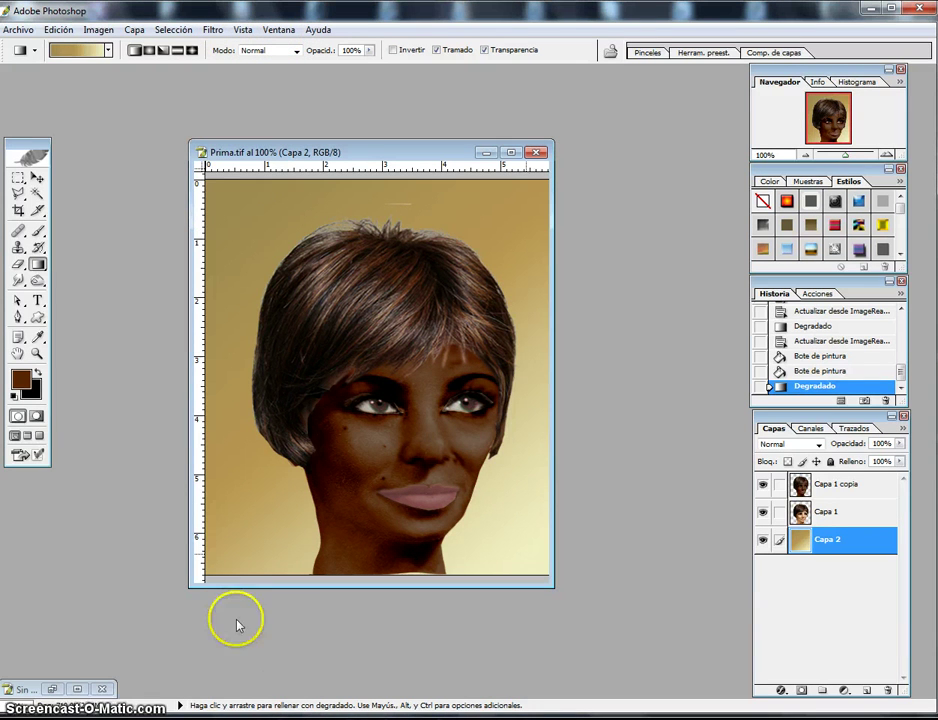
- Switch to ImageReady with Prima.tif for editing its animation frames
{"action": "left_click", "coordinate": [37, 456]}
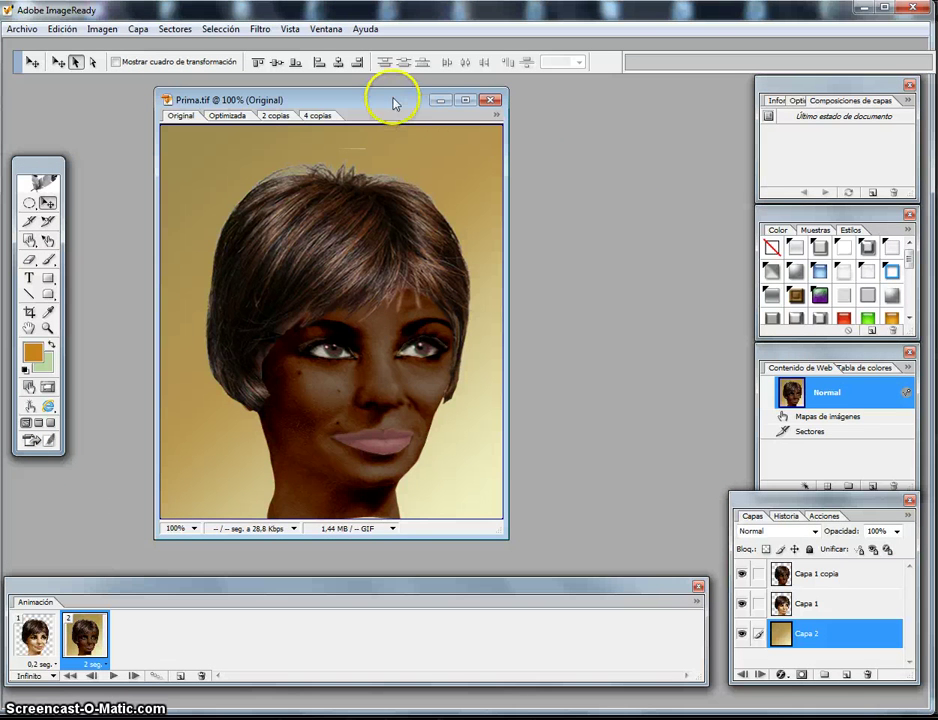
{"action": "left_click_drag", "start_coordinate": [390, 102], "coordinate": [394, 101]}
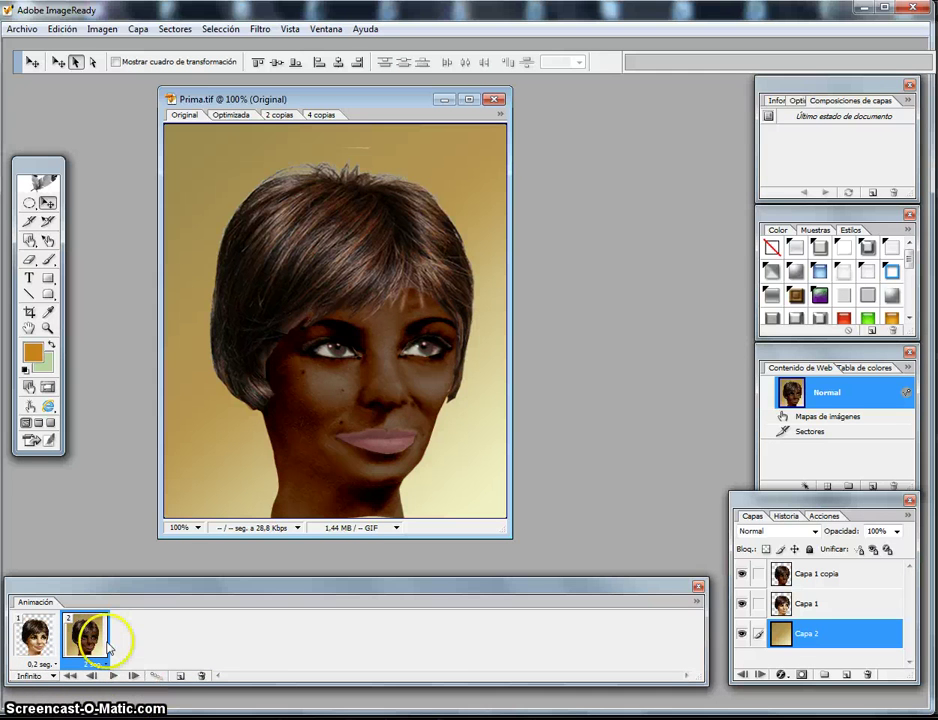
- Delete the second animation frame, then make two duplicates of the first frame with the Capa 2 gradient background shown
{"action": "left_click", "coordinate": [201, 677]}
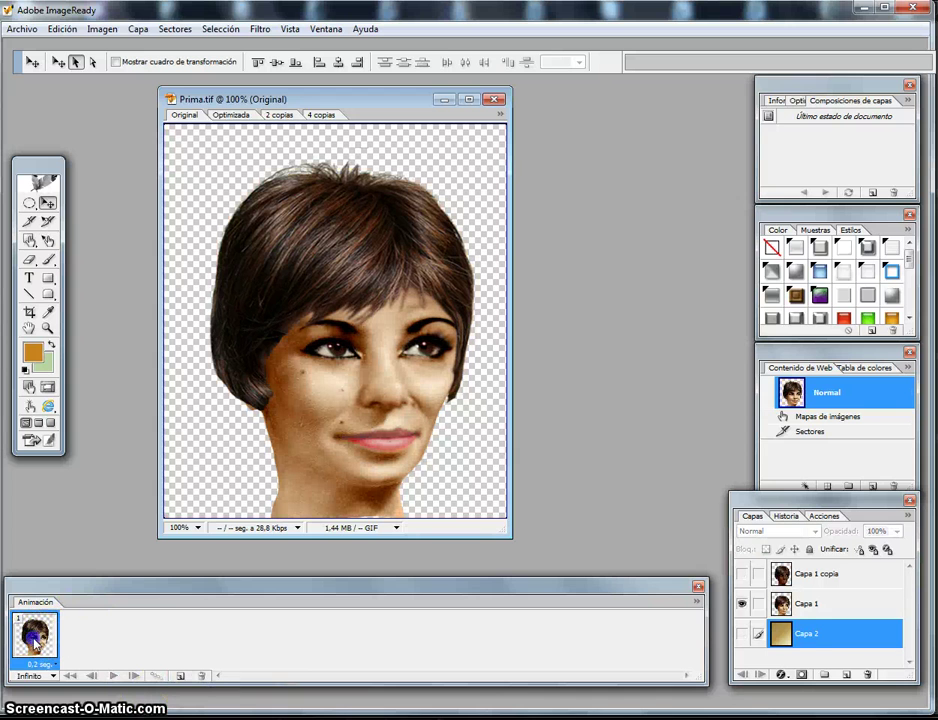
{"action": "left_click", "coordinate": [742, 634]}
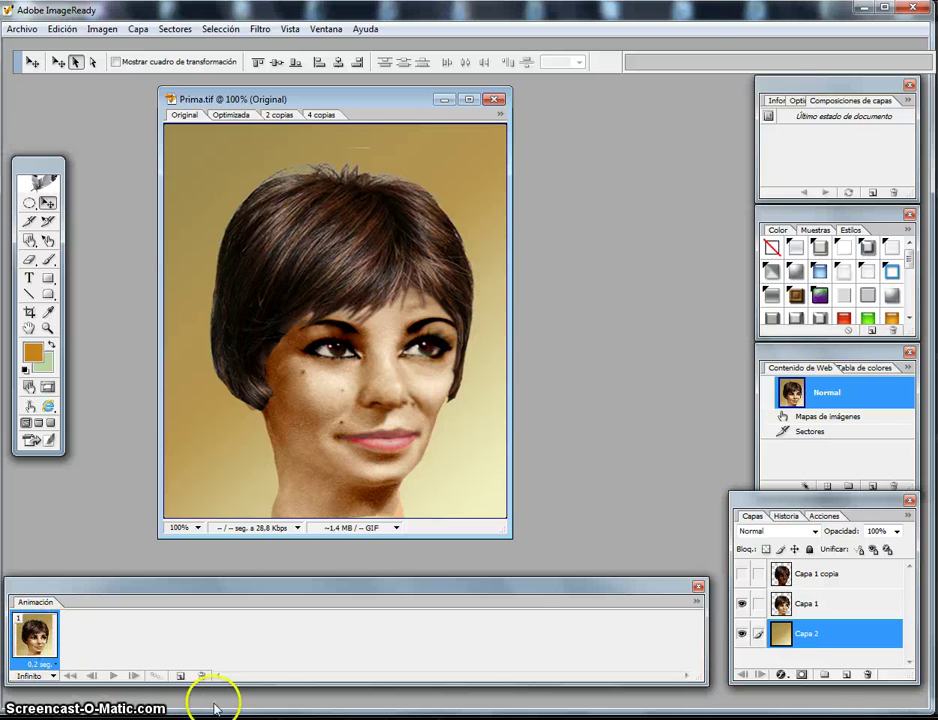
{"action": "left_click", "coordinate": [179, 676]}
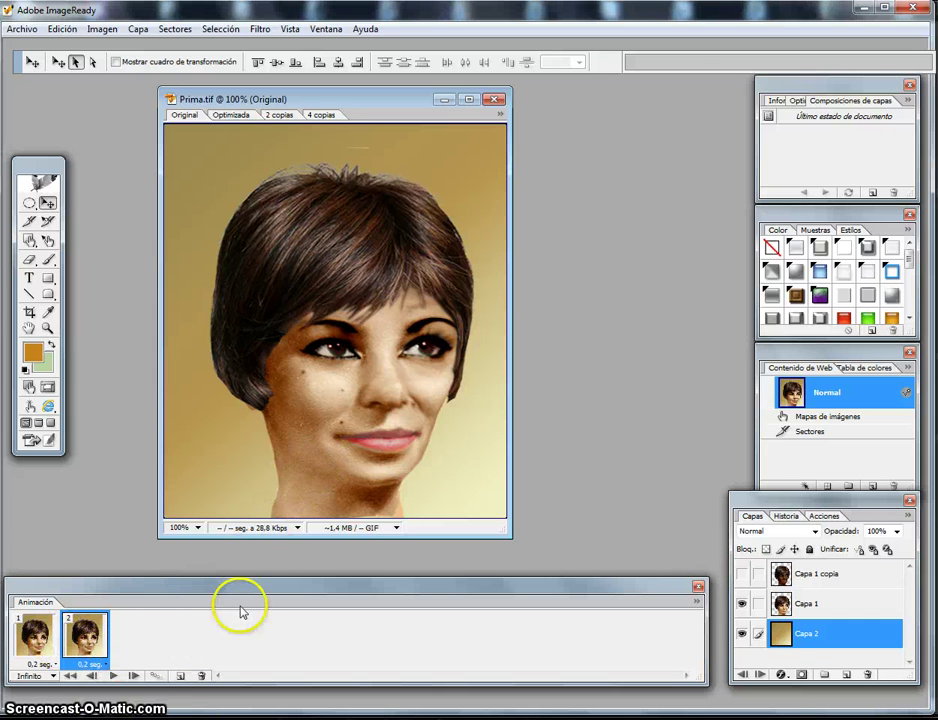
{"action": "left_click", "coordinate": [181, 677]}
{"action": "left_click", "coordinate": [140, 648]}
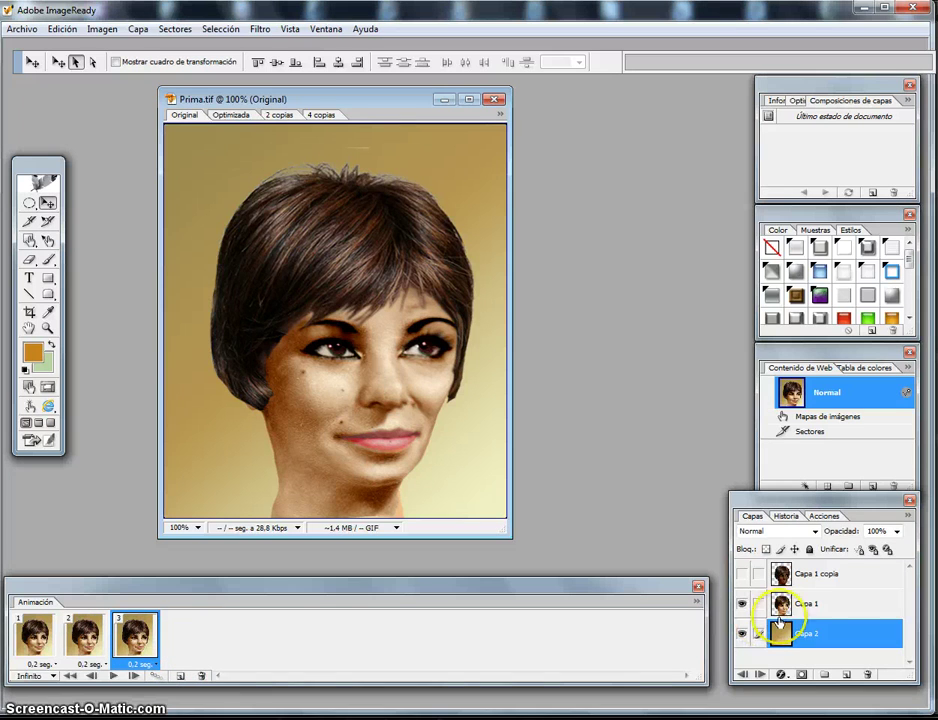
- In frame 3, show Capa 1 copia instead of Capa 1 and tween it with the previous frame, adding 10 frames
{"action": "left_click", "coordinate": [741, 606]}
{"action": "left_click", "coordinate": [742, 574]}
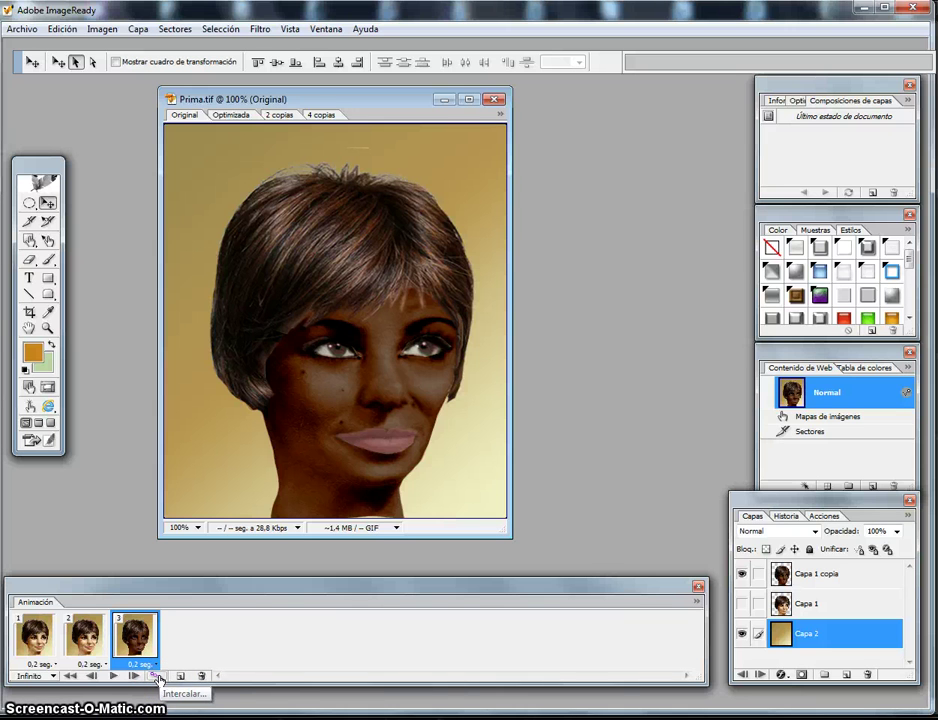
{"action": "left_click", "coordinate": [158, 677]}
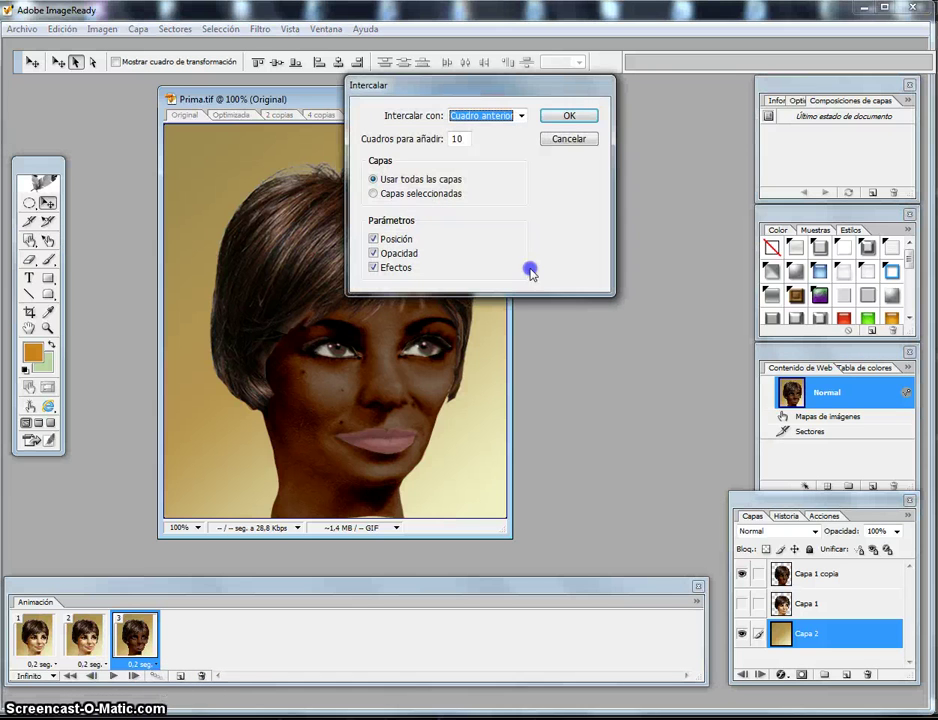
{"action": "left_click", "coordinate": [587, 117]}
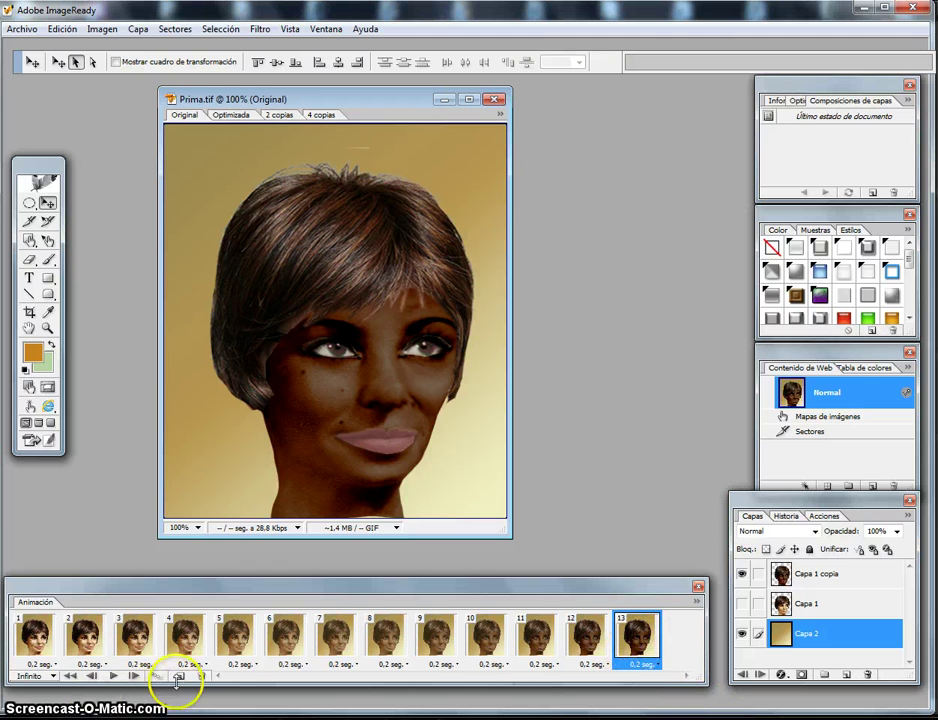
- Duplicate frame 13 at the end of the animation and show Capa 1 instead of Capa 1 copia in it
{"action": "left_click", "coordinate": [179, 677]}
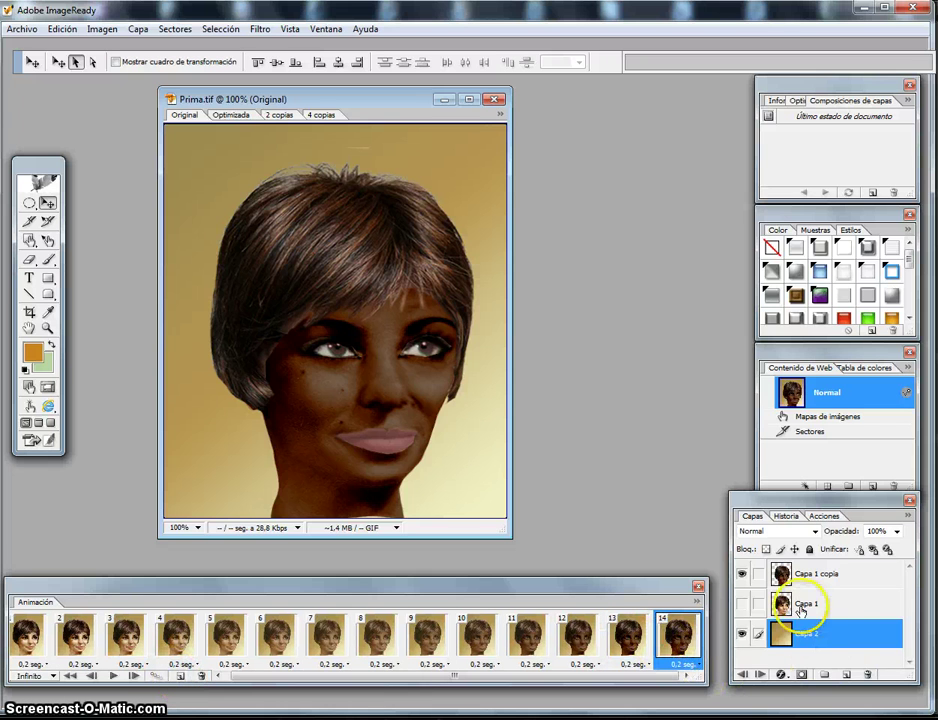
{"action": "left_click", "coordinate": [741, 605]}
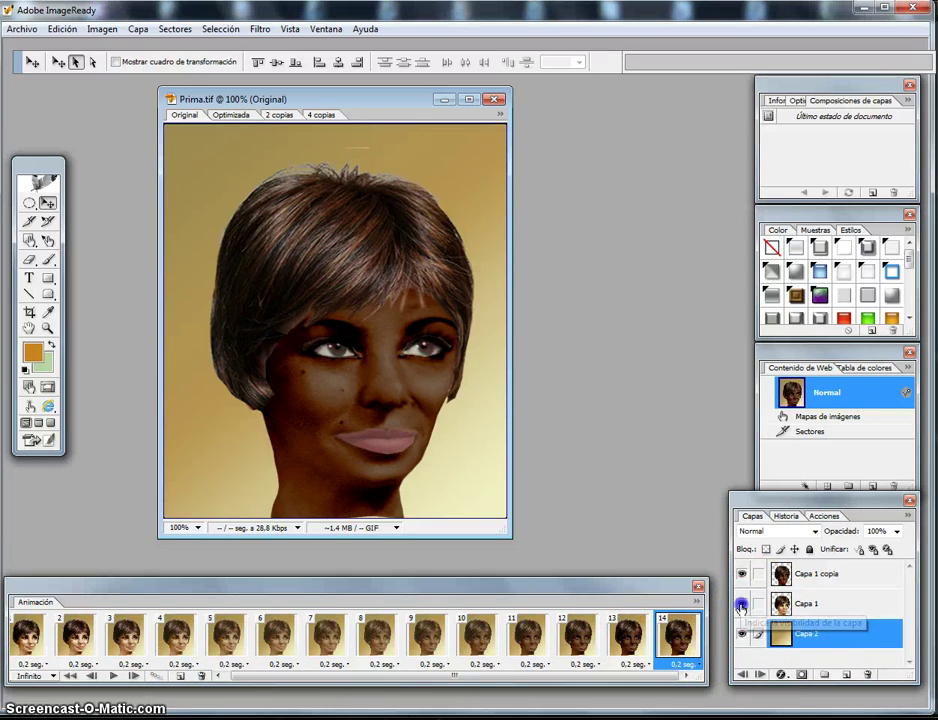
{"action": "left_click", "coordinate": [741, 576]}
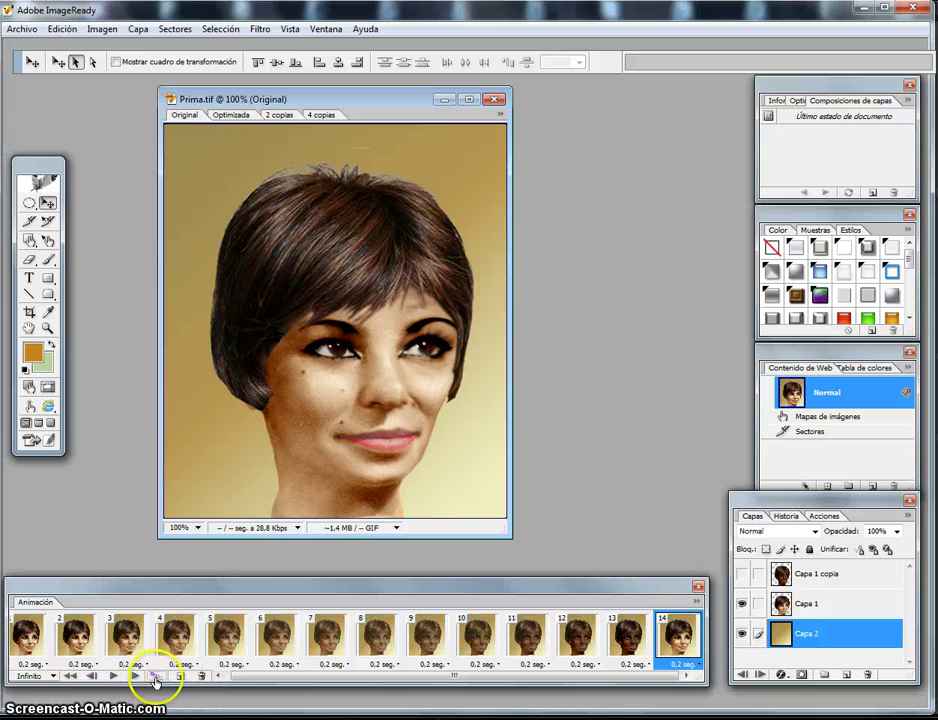
- Tween frame 14 with the previous frame, adding 10 frames across all layers with position, opacity and effects
{"action": "left_click", "coordinate": [155, 677]}
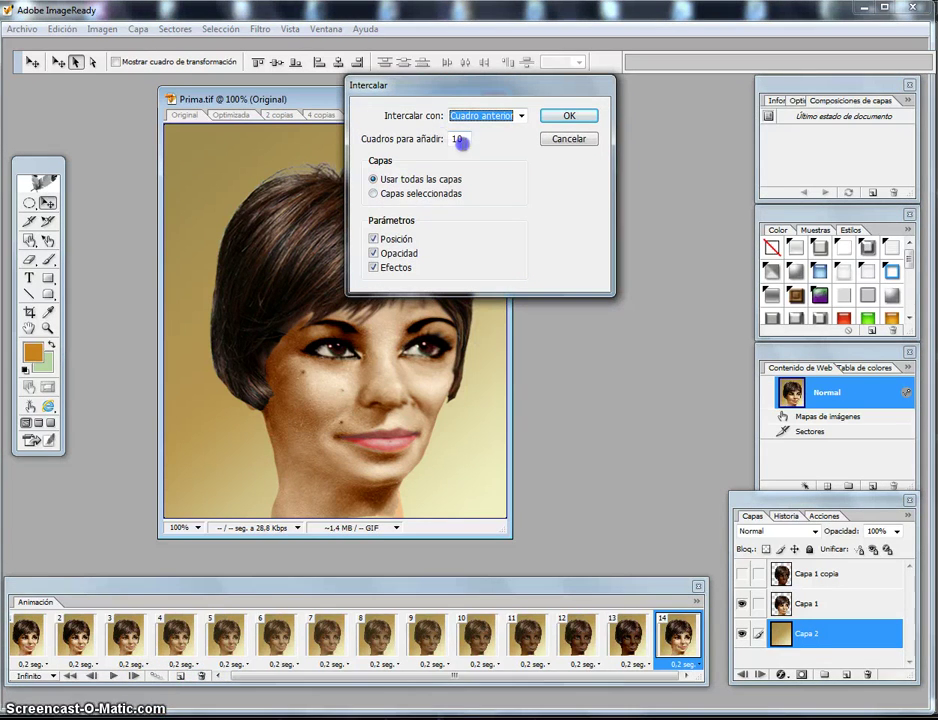
{"action": "double_click", "coordinate": [456, 140]}
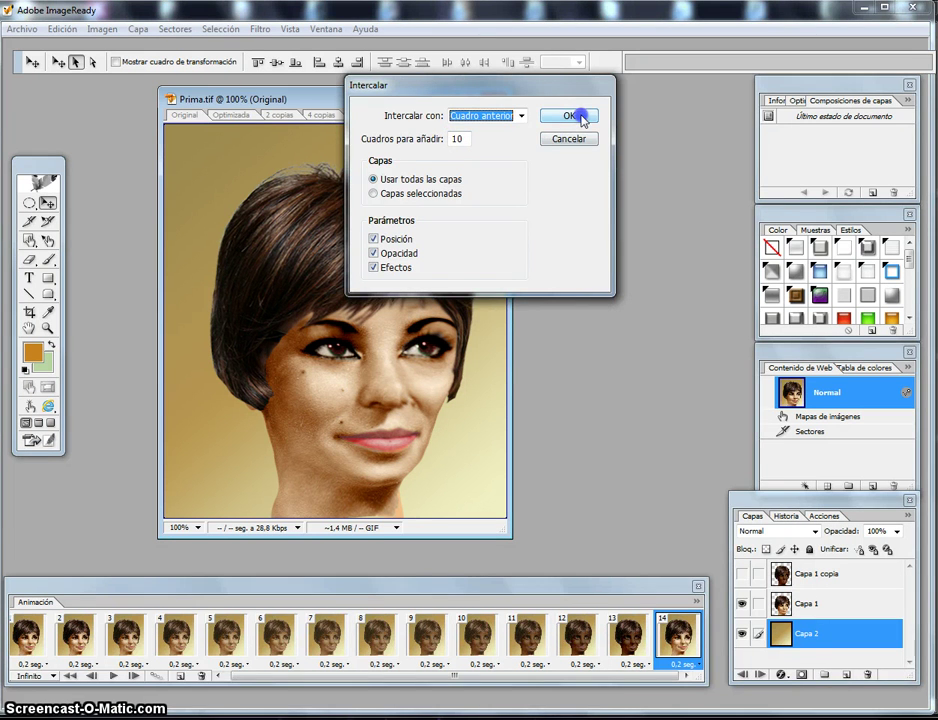
{"action": "left_click", "coordinate": [583, 117]}
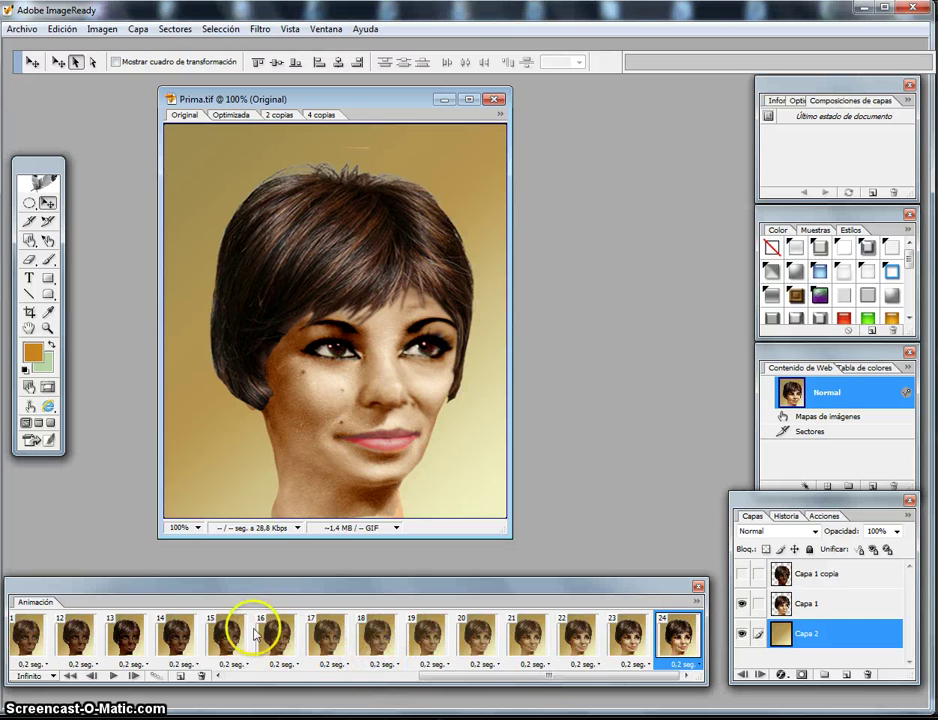
{"action": "left_click", "coordinate": [347, 665]}
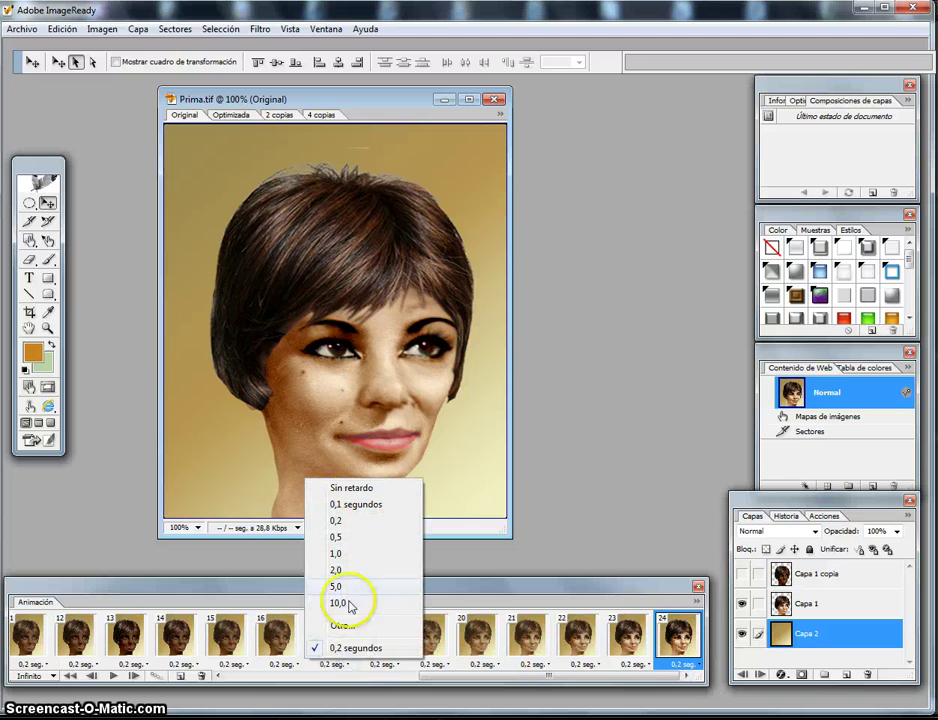
{"action": "left_click", "coordinate": [446, 557]}
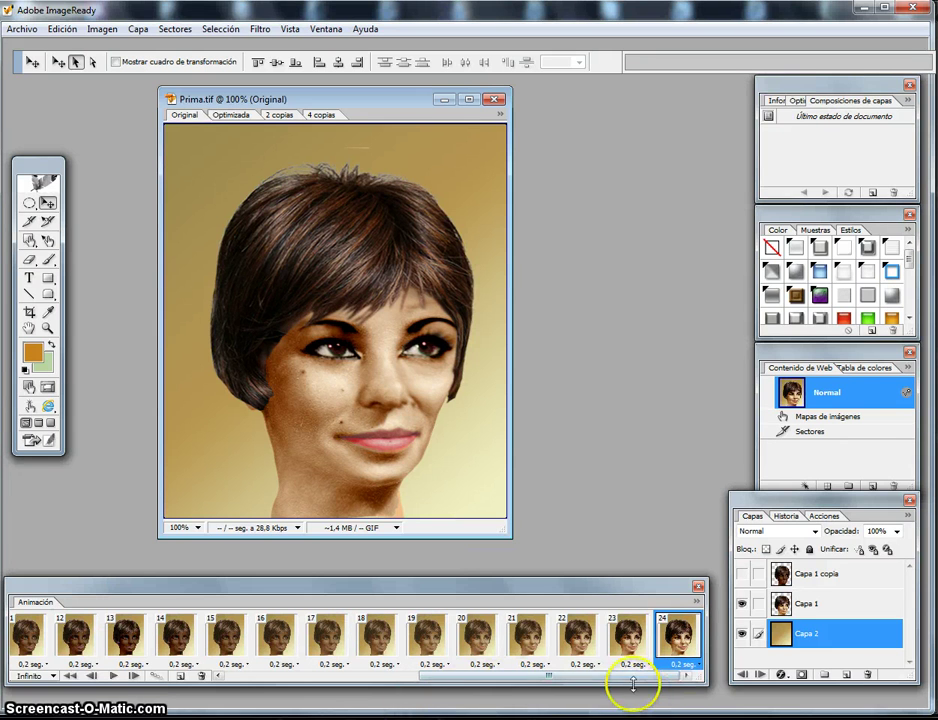
{"action": "left_click", "coordinate": [675, 640]}
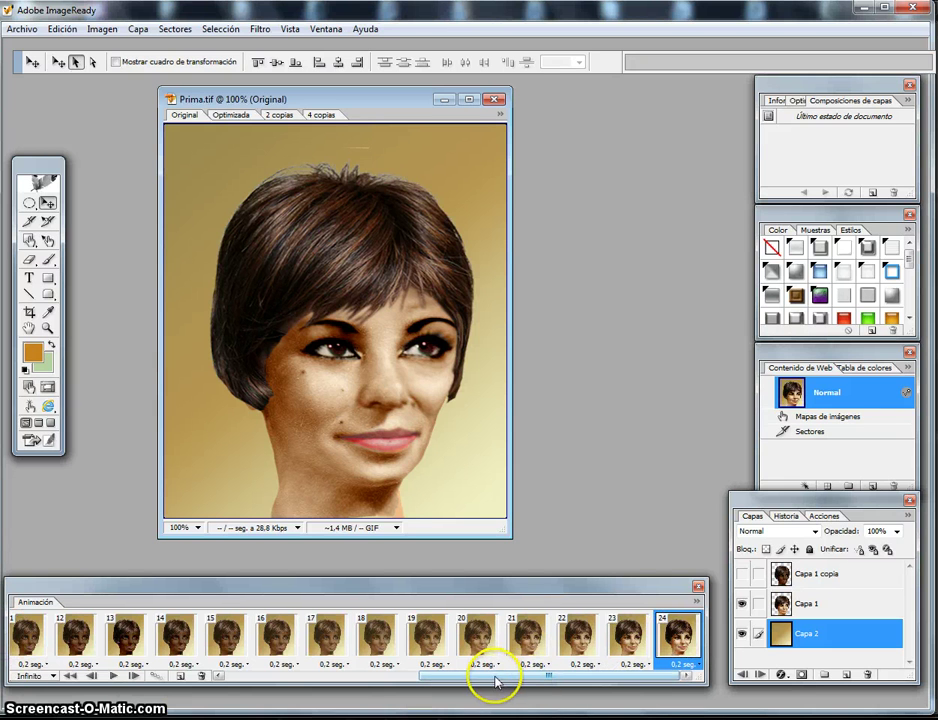
{"action": "left_click_drag", "start_coordinate": [489, 679], "coordinate": [274, 693]}
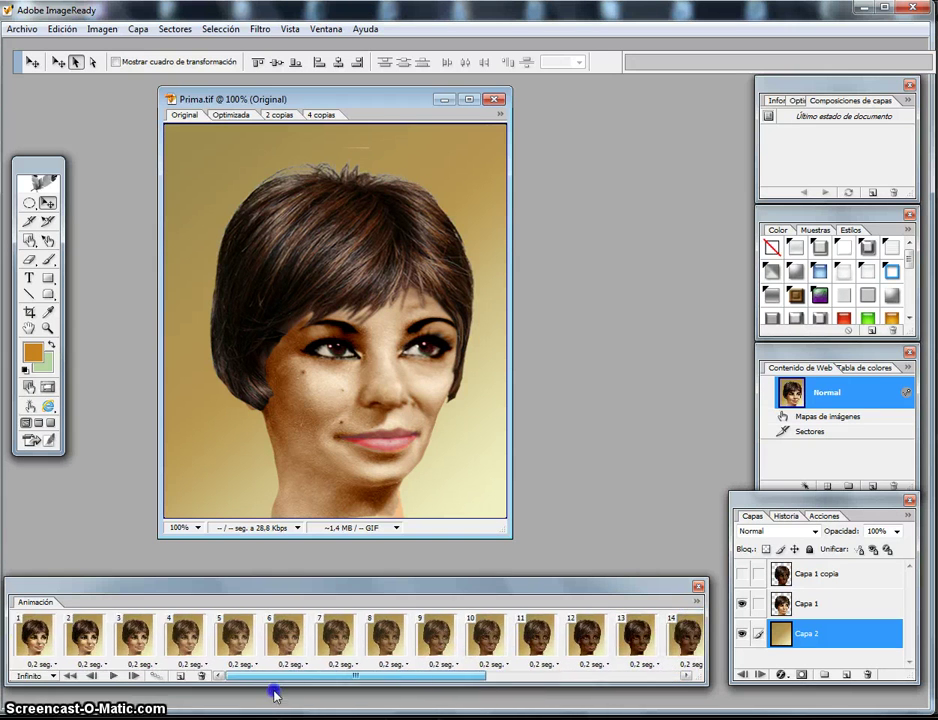
{"action": "left_click", "coordinate": [30, 633]}
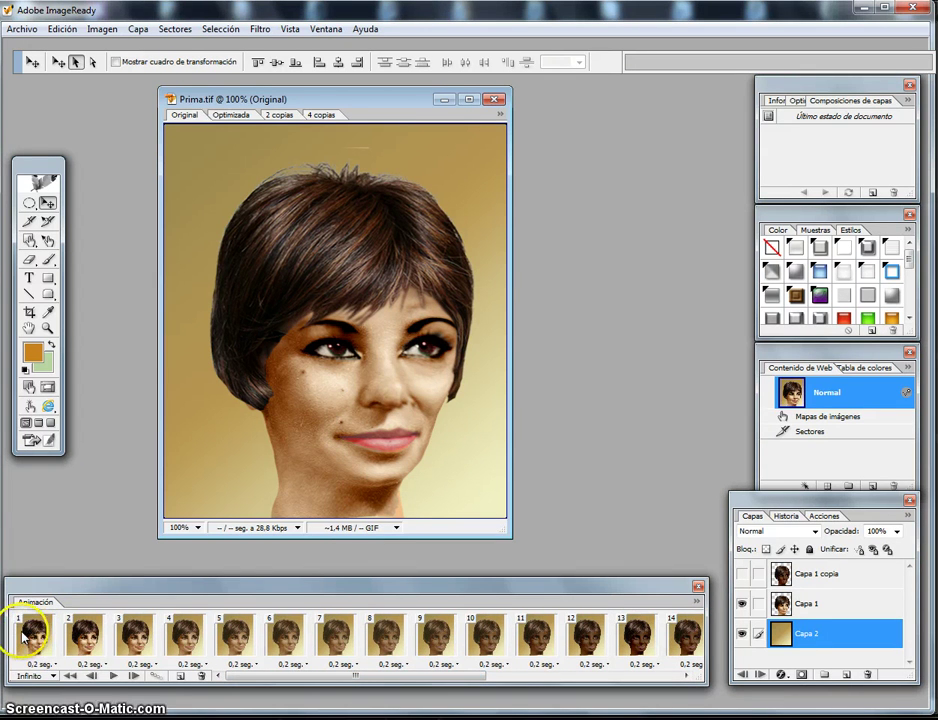
{"action": "key", "text": "ctrl+a"}
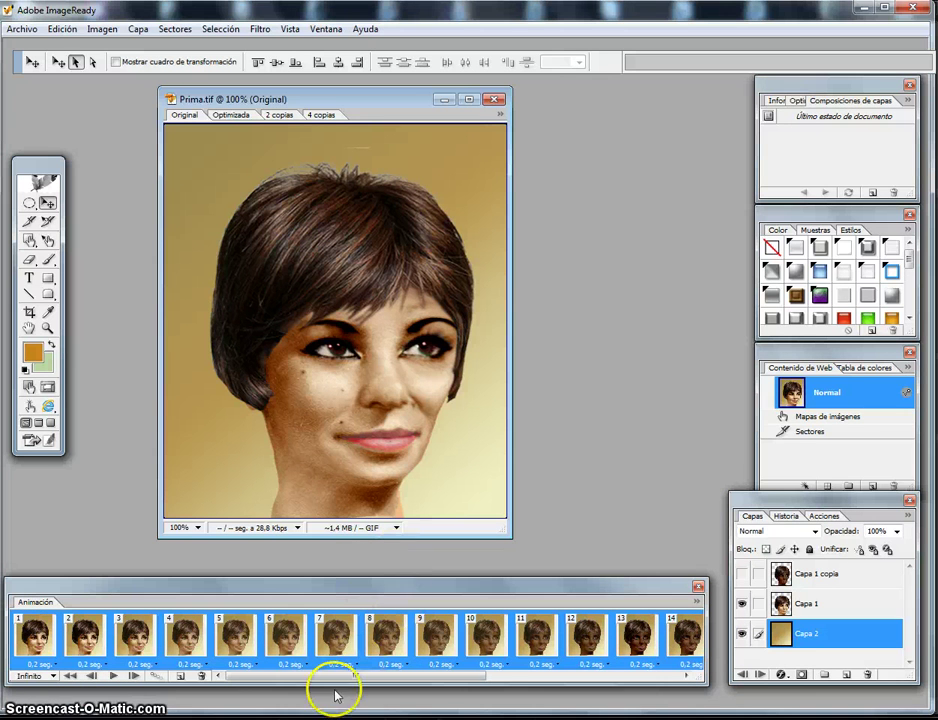
{"action": "left_click", "coordinate": [306, 666]}
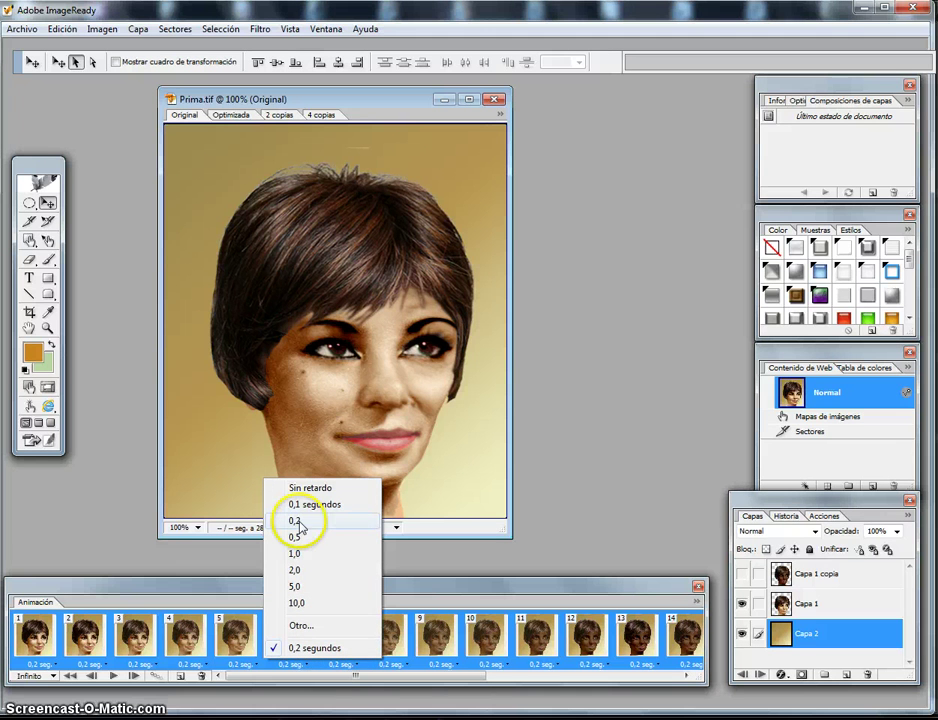
{"action": "left_click", "coordinate": [404, 564]}
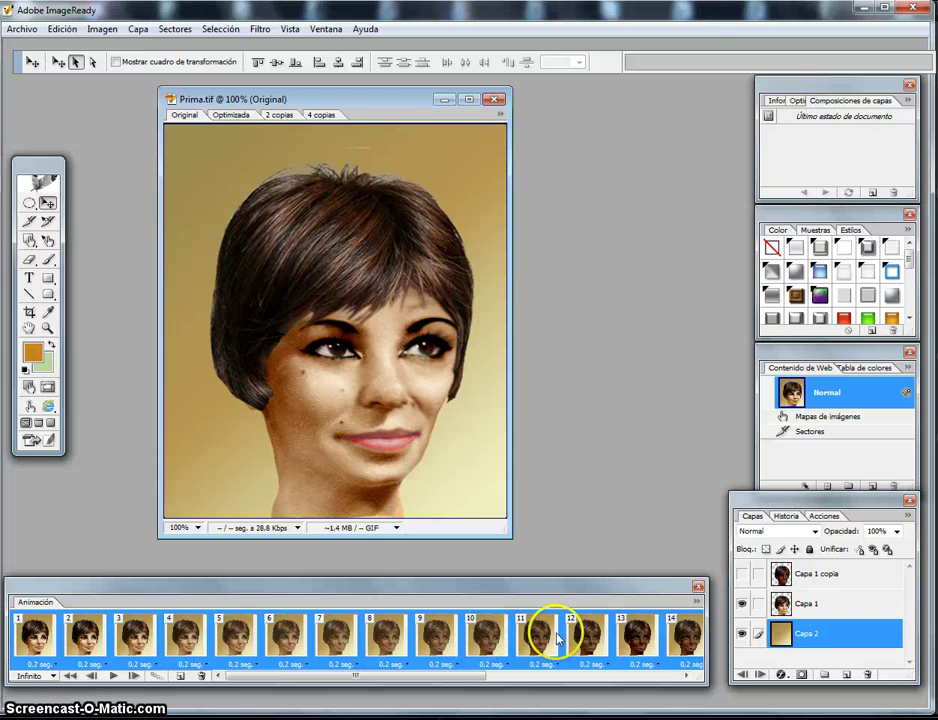
- Set the delay of frame 13, the fully darkened portrait, to 2 seconds
{"action": "left_click", "coordinate": [638, 642]}
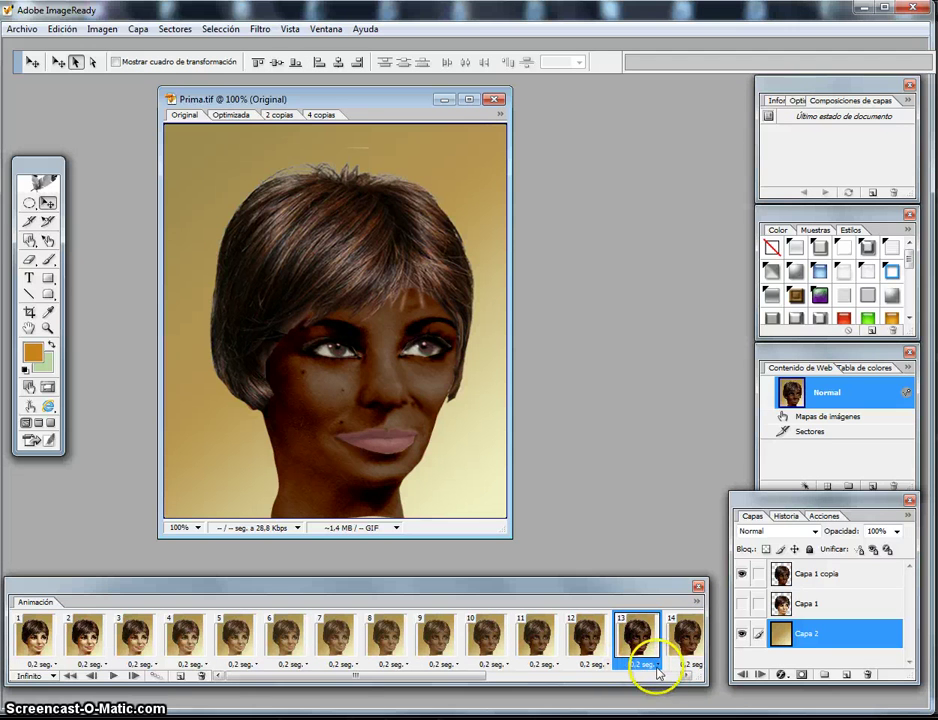
{"action": "left_click", "coordinate": [645, 664]}
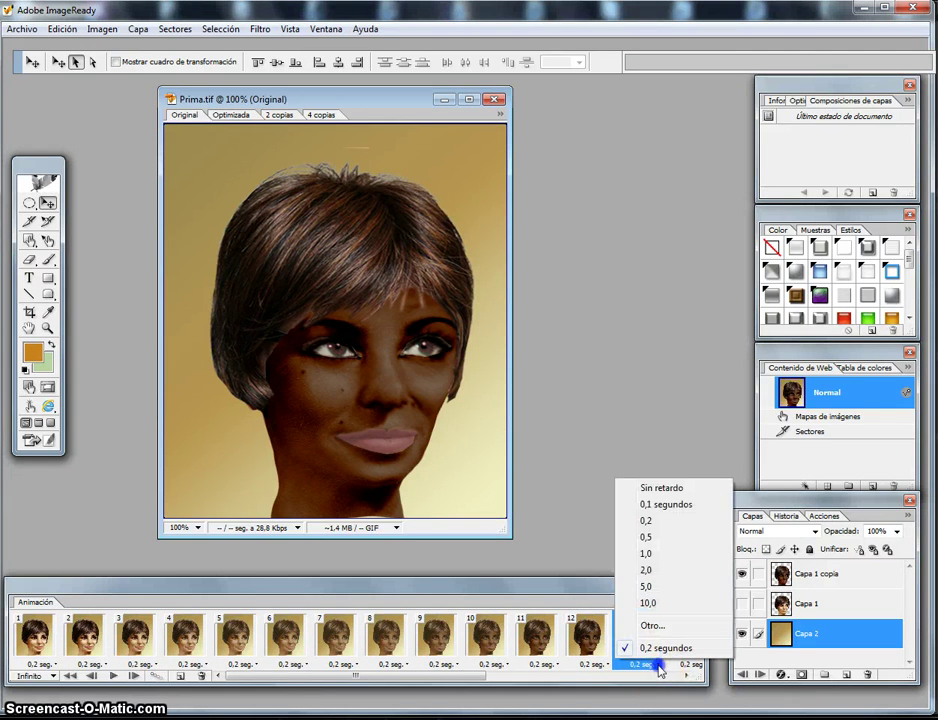
{"action": "left_click", "coordinate": [662, 570]}
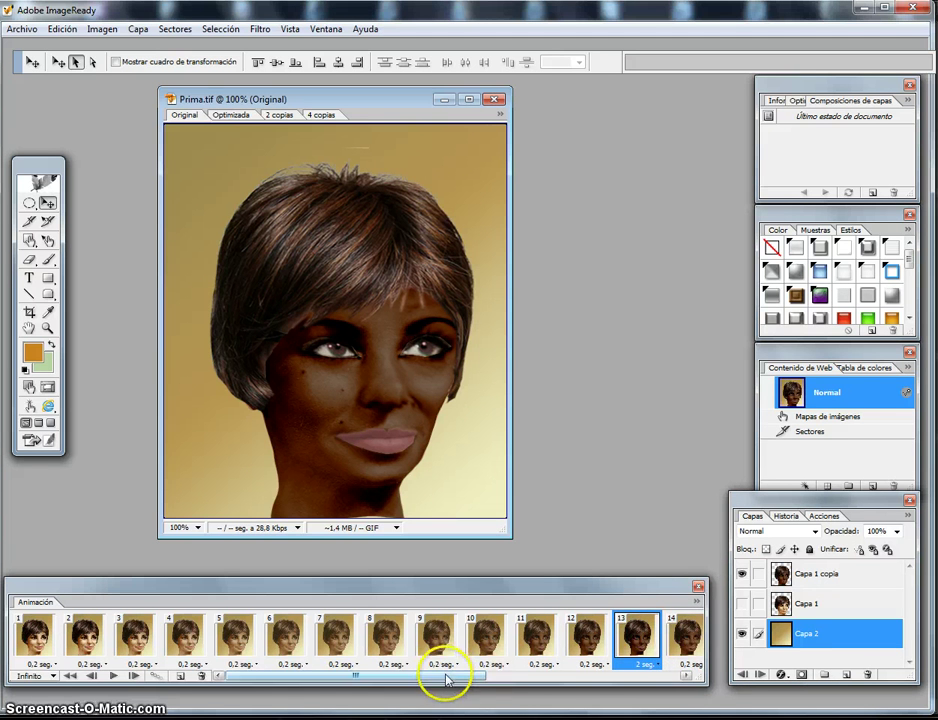
- Set the delay of the last frame, number 24, to 2 seconds
{"action": "left_click_drag", "start_coordinate": [444, 676], "coordinate": [657, 683]}
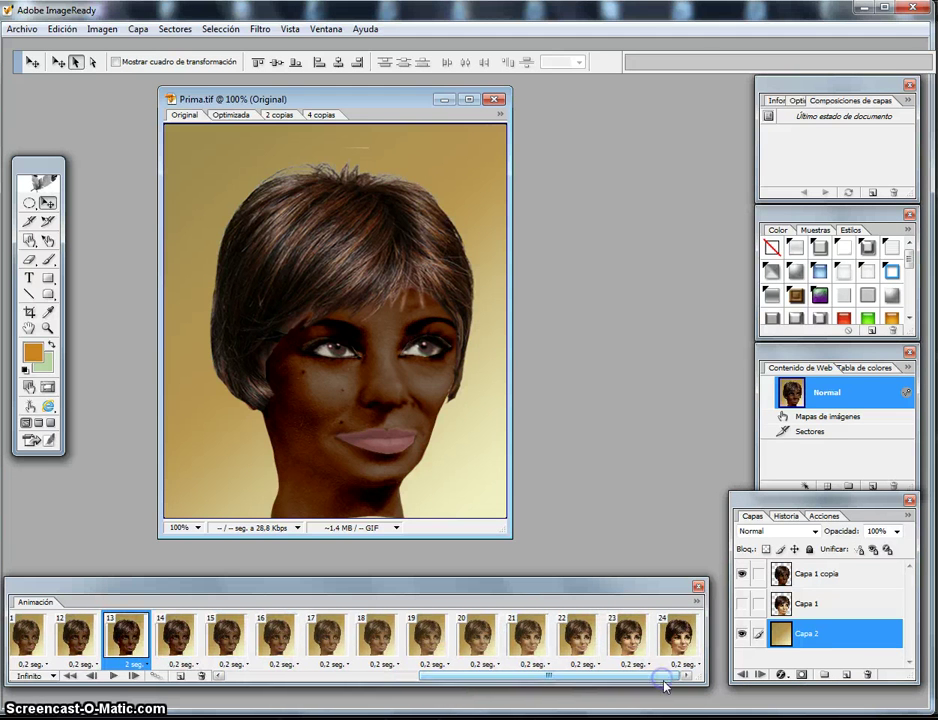
{"action": "left_click", "coordinate": [678, 630]}
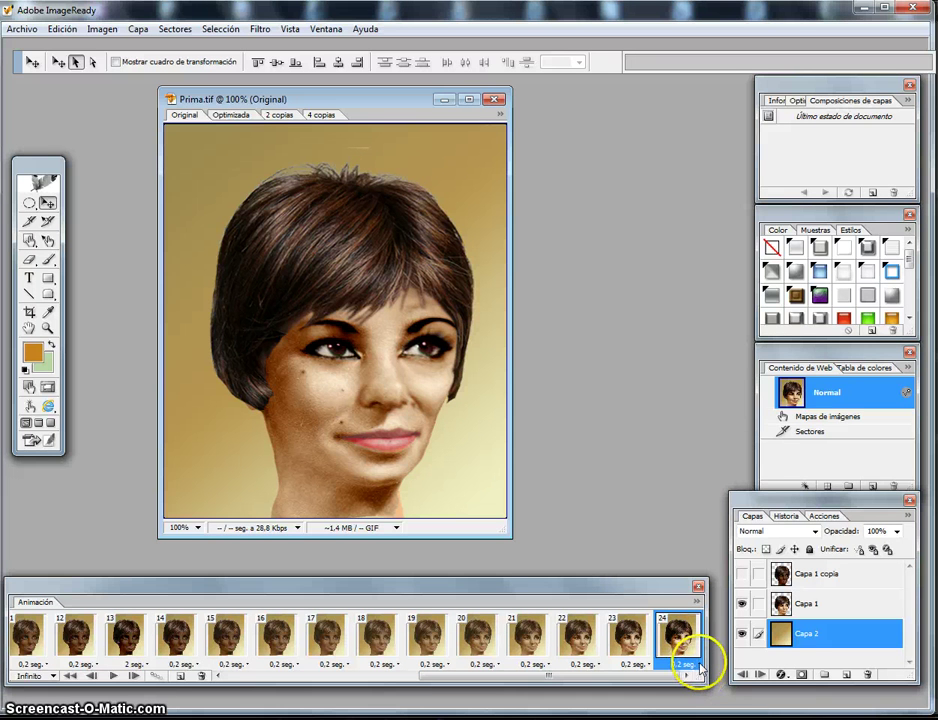
{"action": "left_click", "coordinate": [699, 666]}
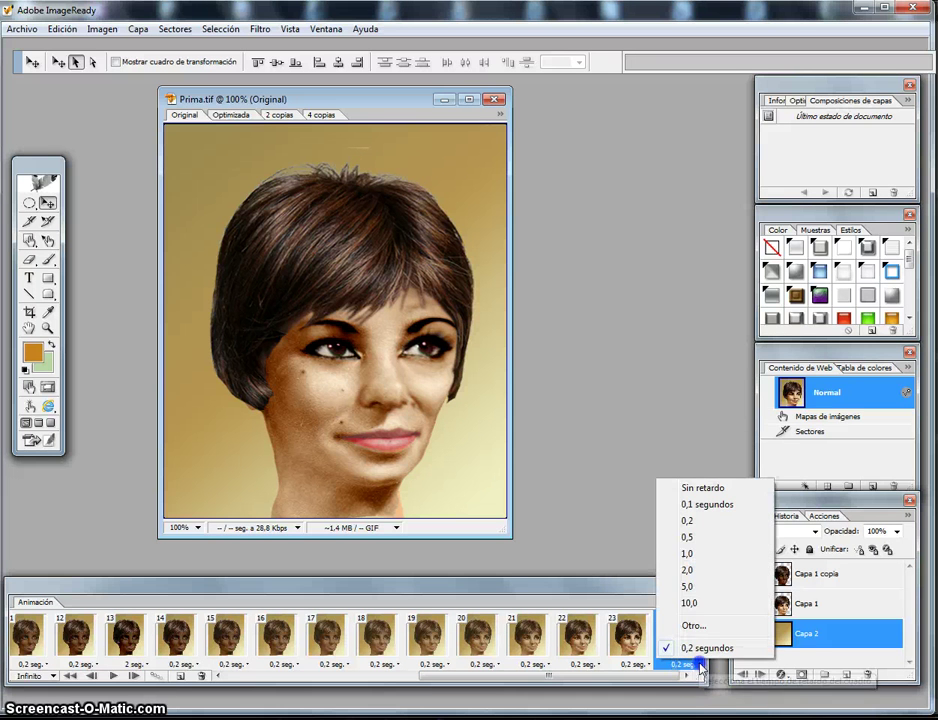
{"action": "left_click", "coordinate": [689, 570]}
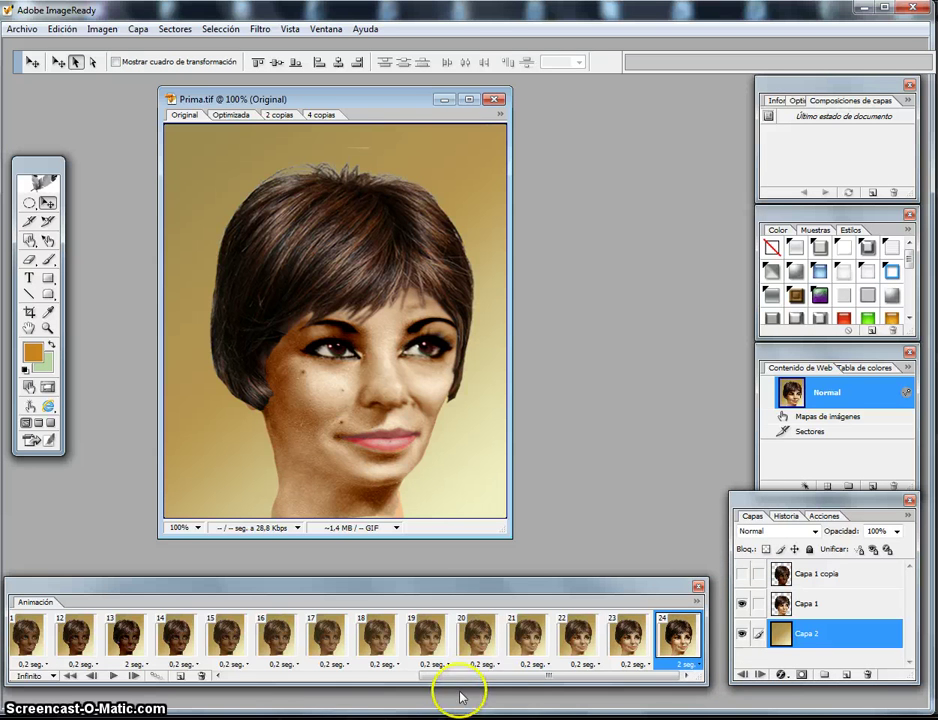
- Play the animation to preview the transition between the original and darkened portraits, and stop playback
{"action": "left_click_drag", "start_coordinate": [463, 681], "coordinate": [251, 686]}
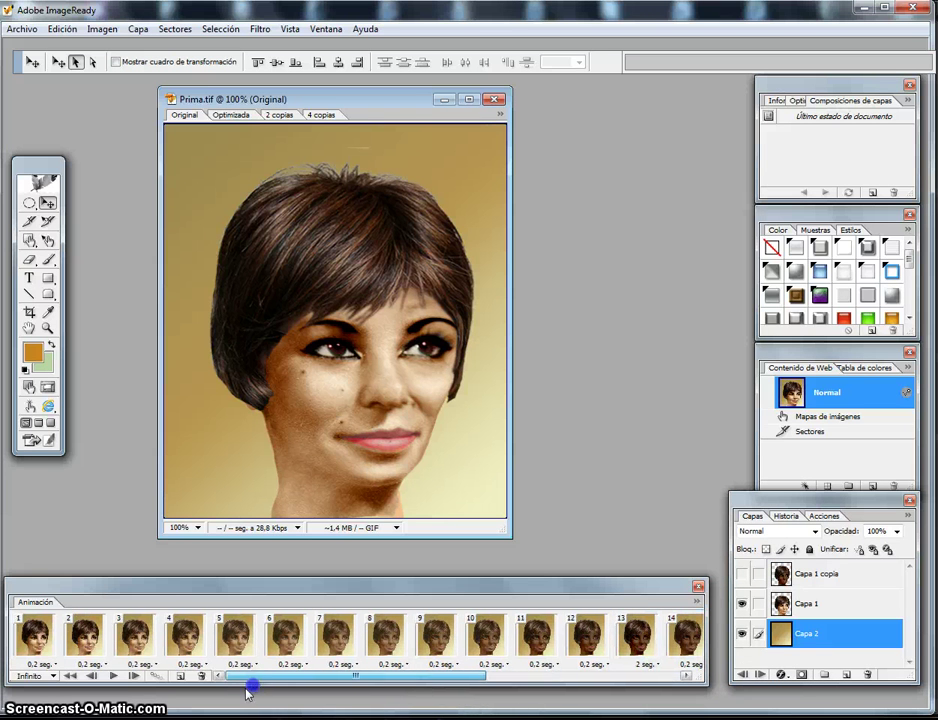
{"action": "left_click", "coordinate": [113, 677]}
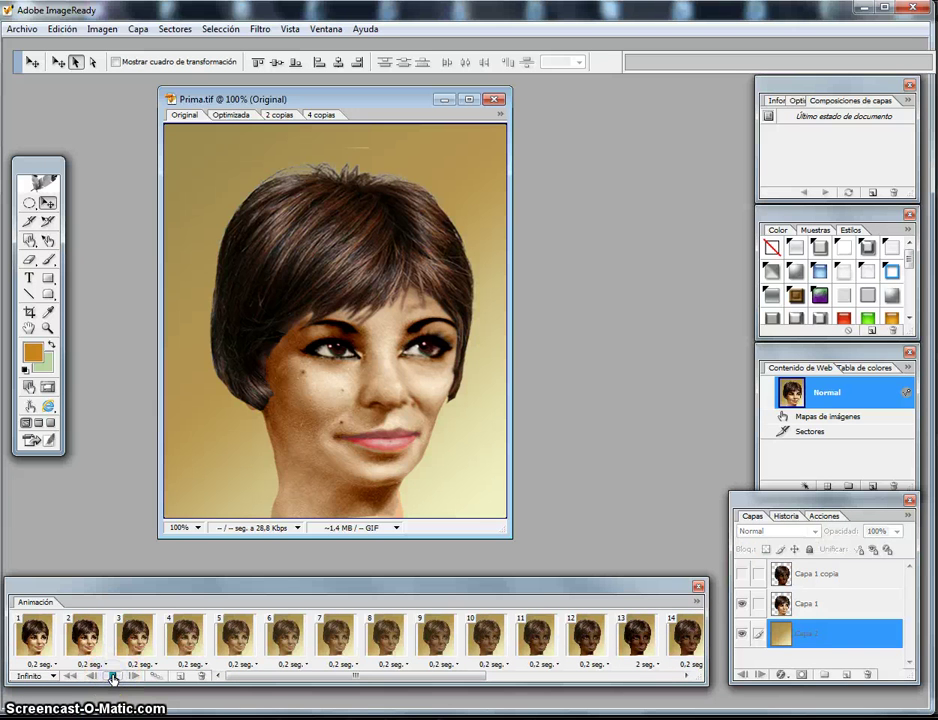
{"action": "left_click", "coordinate": [113, 677]}
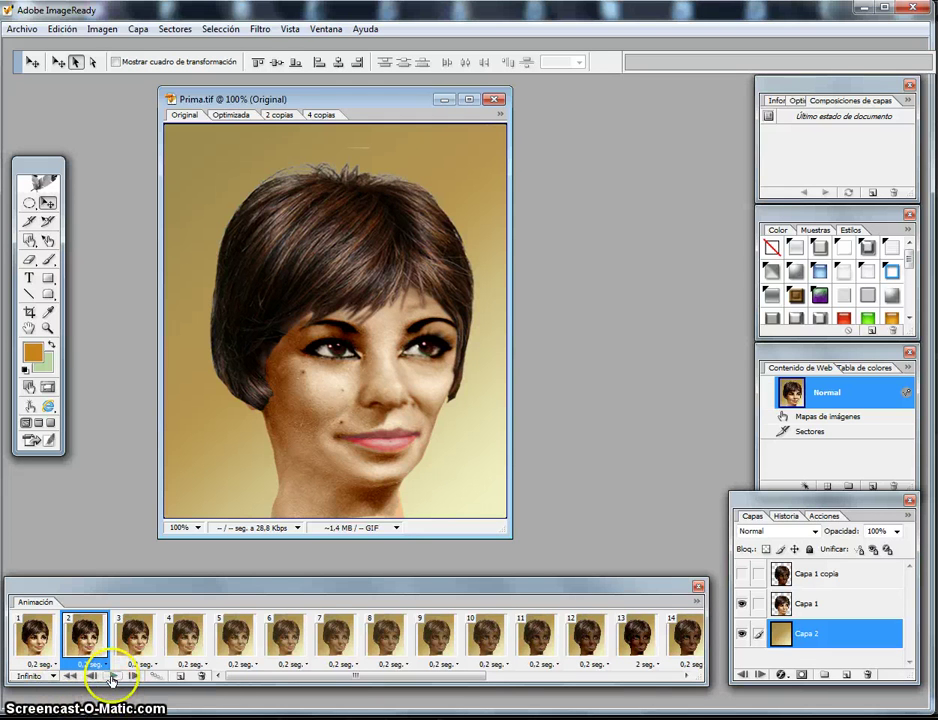
{"action": "left_click", "coordinate": [112, 677]}
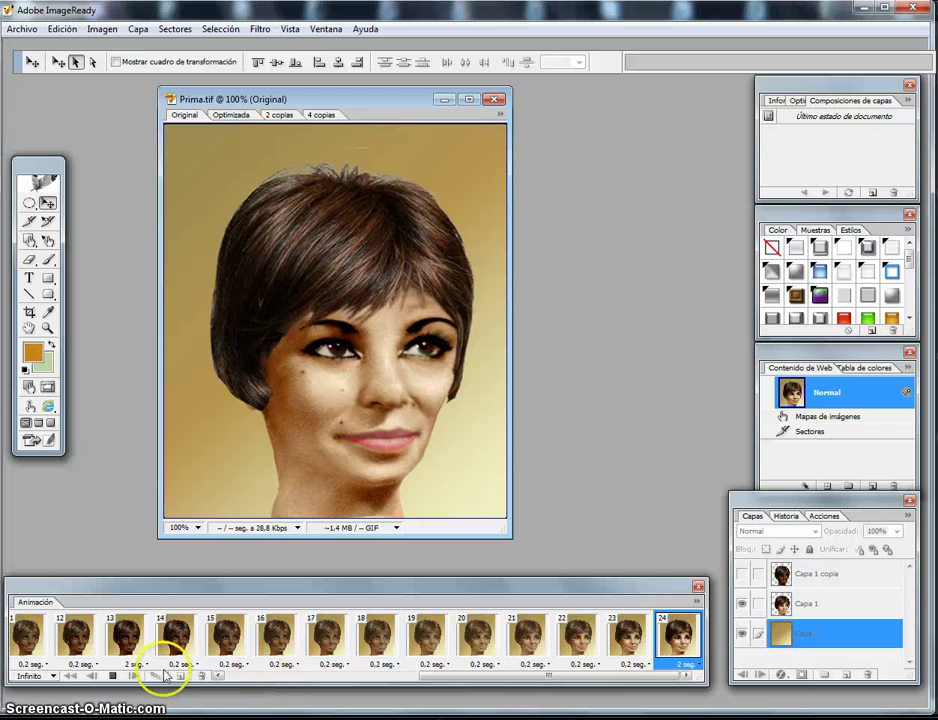
{"action": "left_click", "coordinate": [114, 676]}
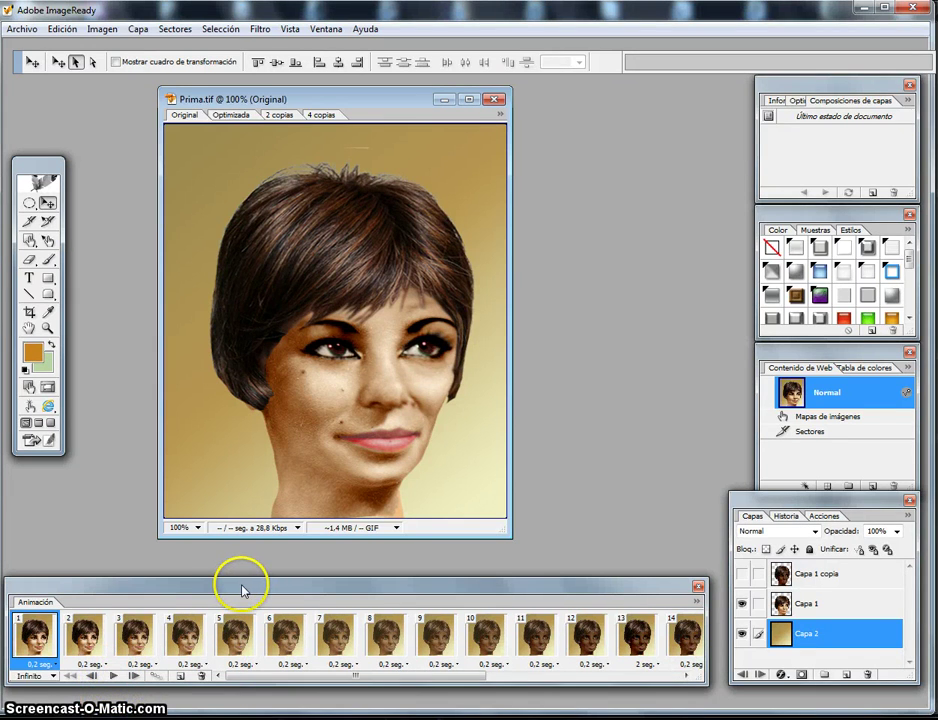
- Open the Save Optimized As dialog for the animation with the images-only GIF type, and close it without saving
{"action": "left_click_drag", "start_coordinate": [241, 590], "coordinate": [258, 590]}
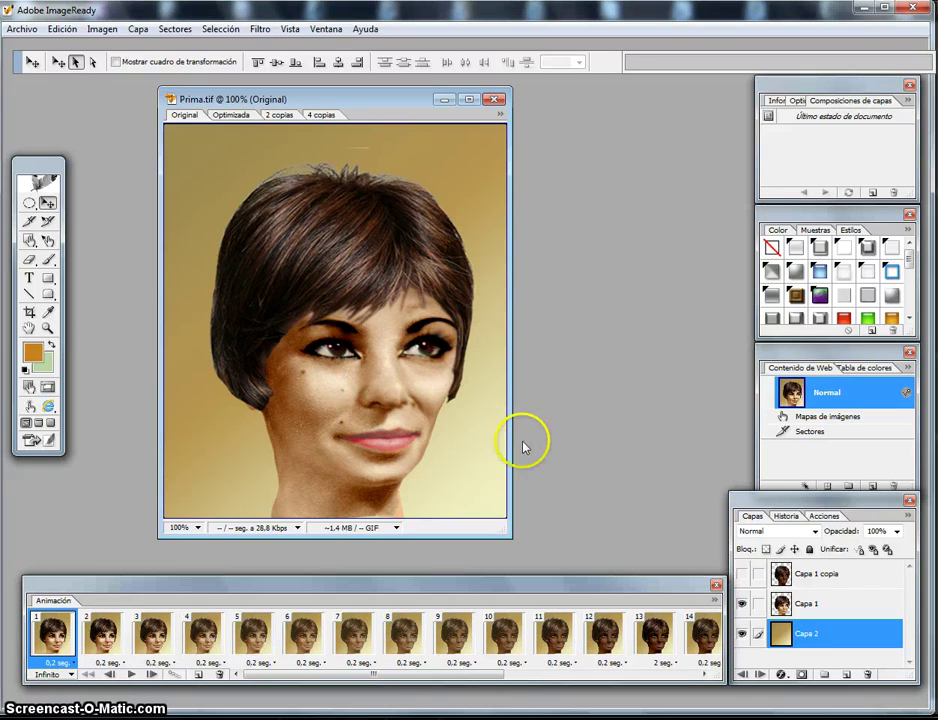
{"action": "left_click", "coordinate": [20, 29]}
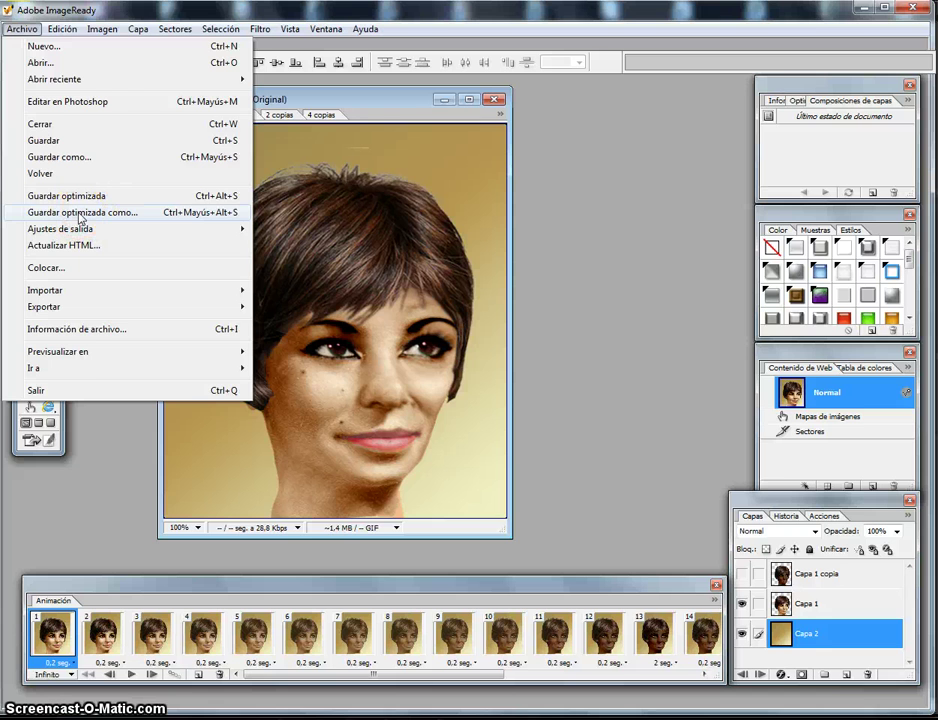
{"action": "left_click", "coordinate": [79, 214]}
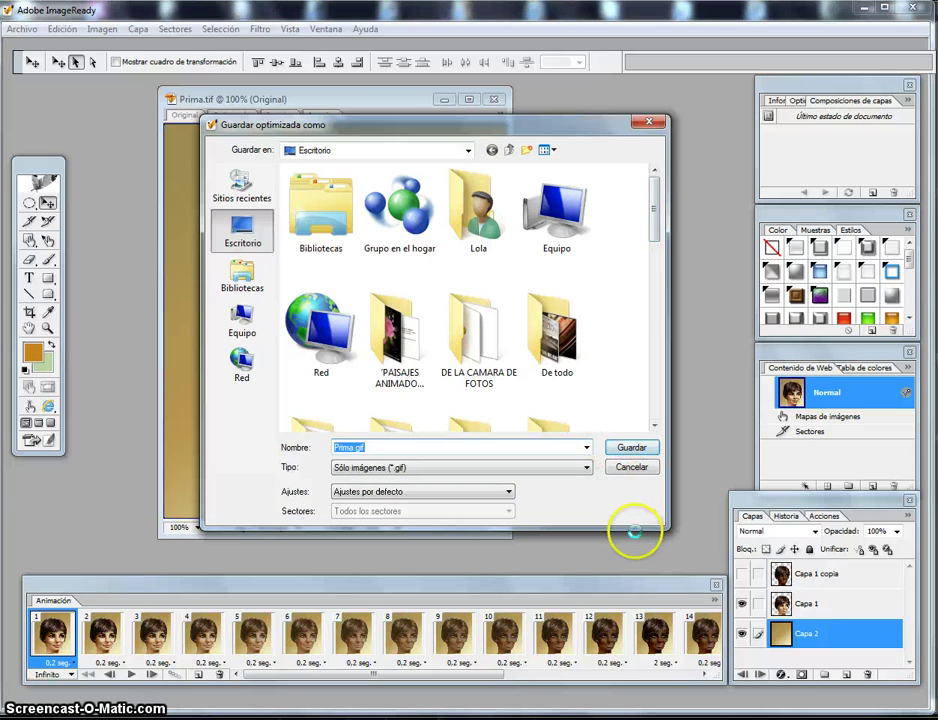
{"action": "left_click", "coordinate": [648, 123]}
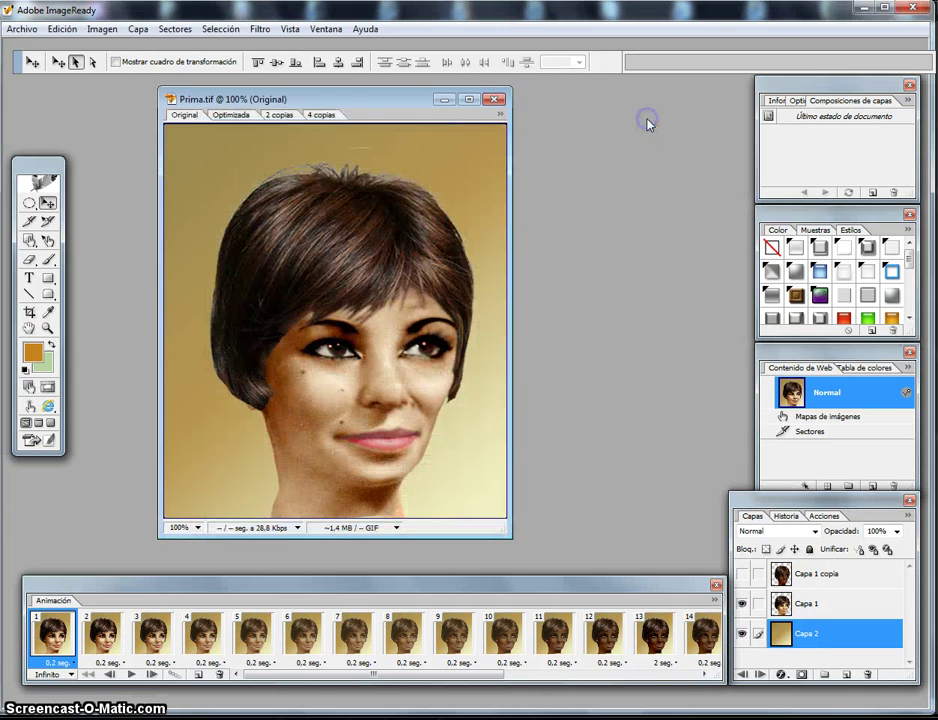
- Replay the tweened portrait animation from frame 1 and stop it at frame 13, the fully darkened portrait
{"action": "left_click", "coordinate": [366, 99]}
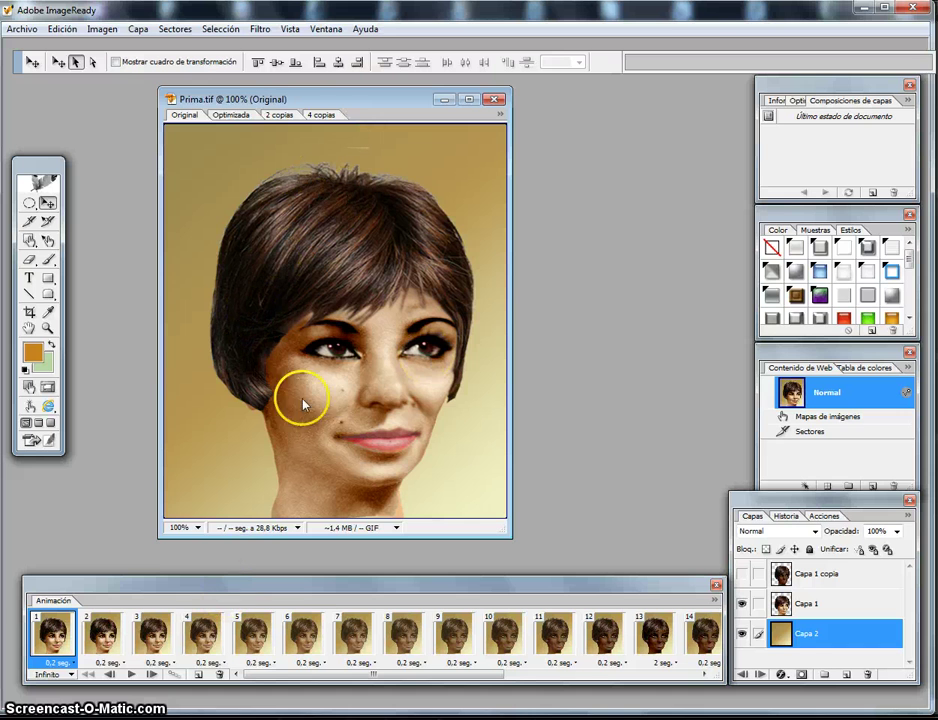
{"action": "left_click_drag", "start_coordinate": [194, 585], "coordinate": [182, 580]}
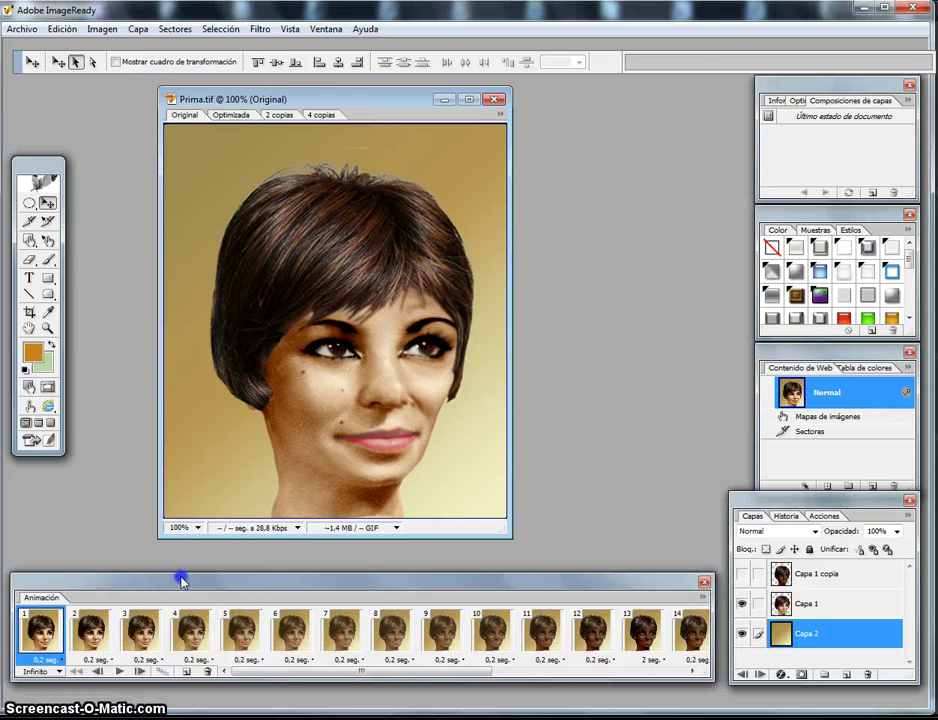
{"action": "left_click", "coordinate": [118, 672]}
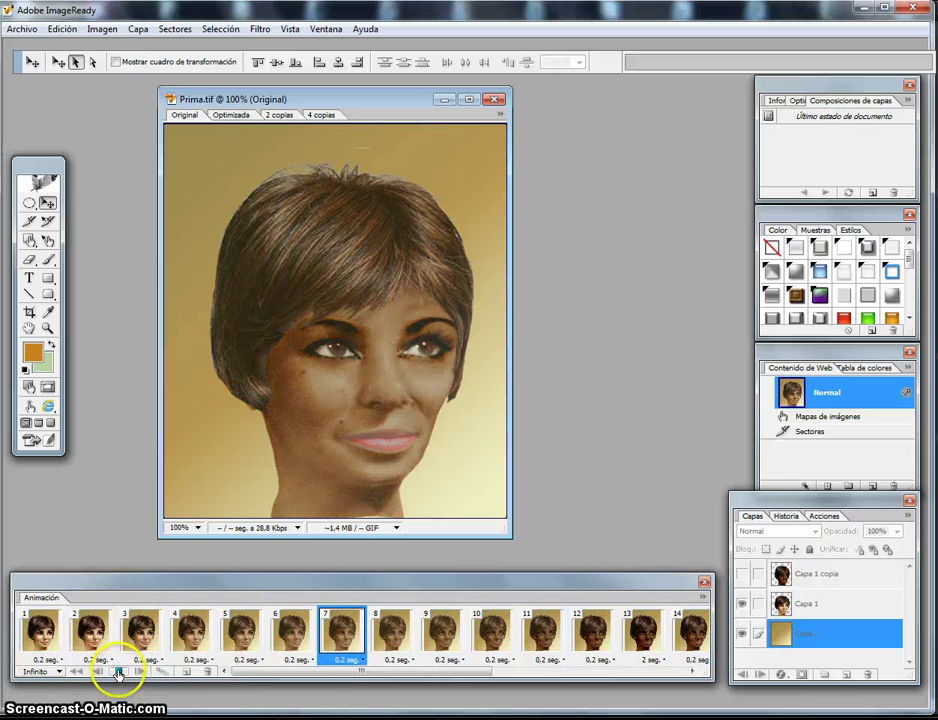
{"action": "left_click", "coordinate": [118, 672]}
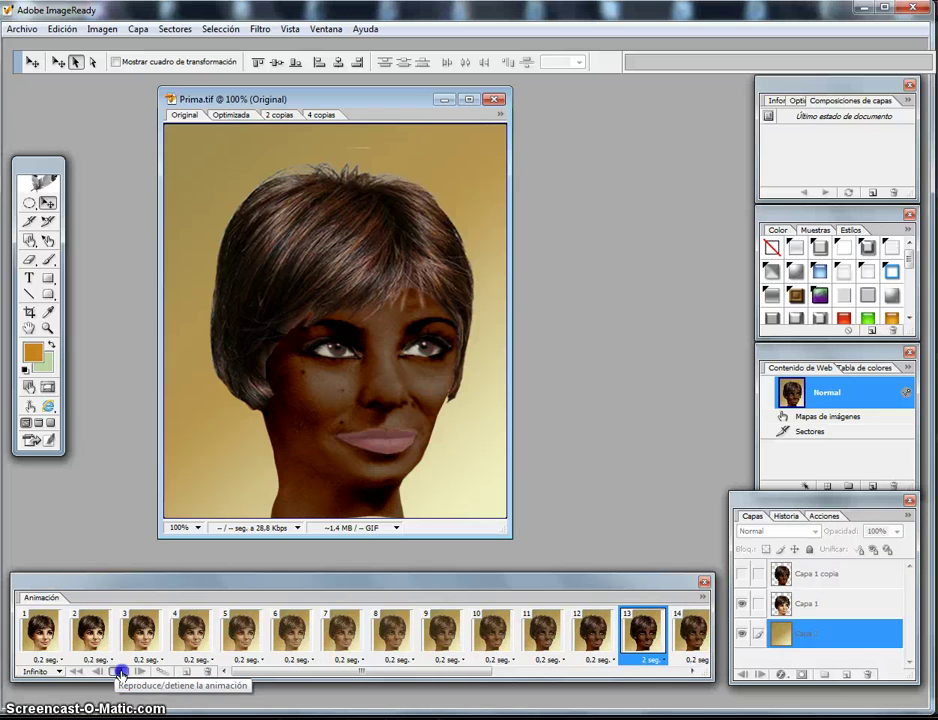